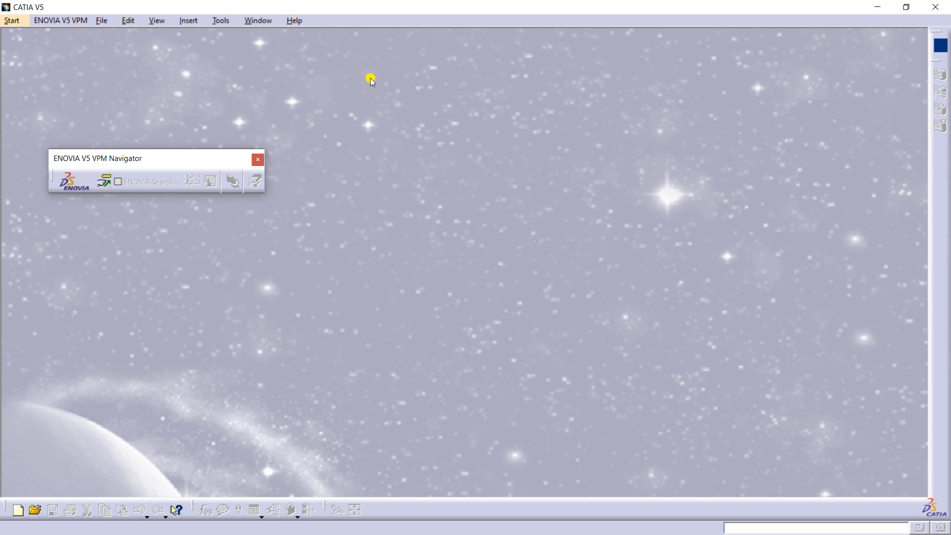
Create a new Part document and open a sketch on the yz plane.
left_click(99, 21)
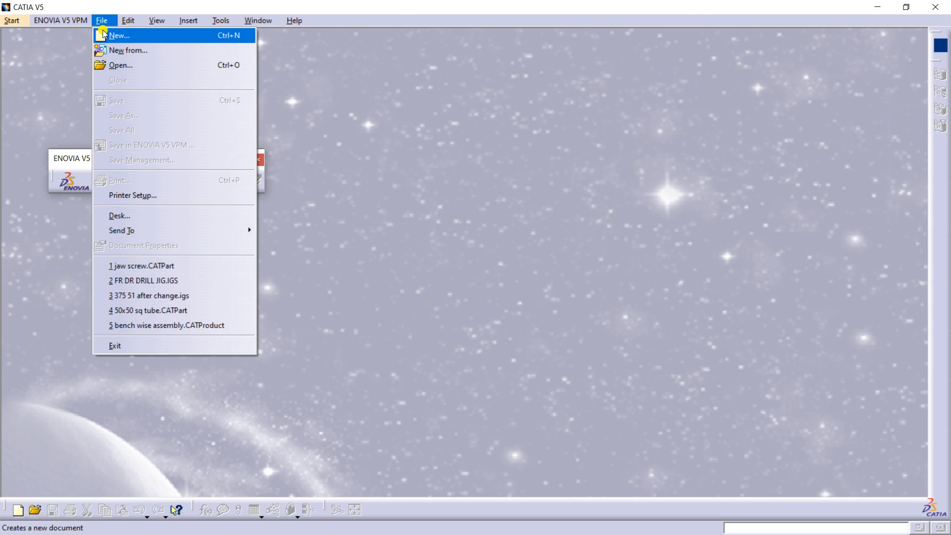
left_click(113, 31)
scroll(822, 437, "down", 2)
left_click(800, 430)
left_click(847, 479)
left_click(862, 409)
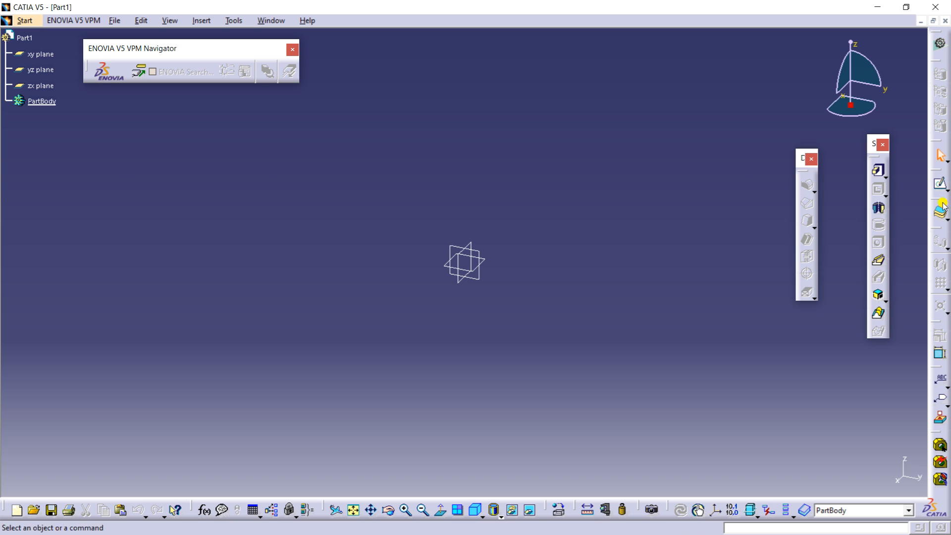
left_click(939, 186)
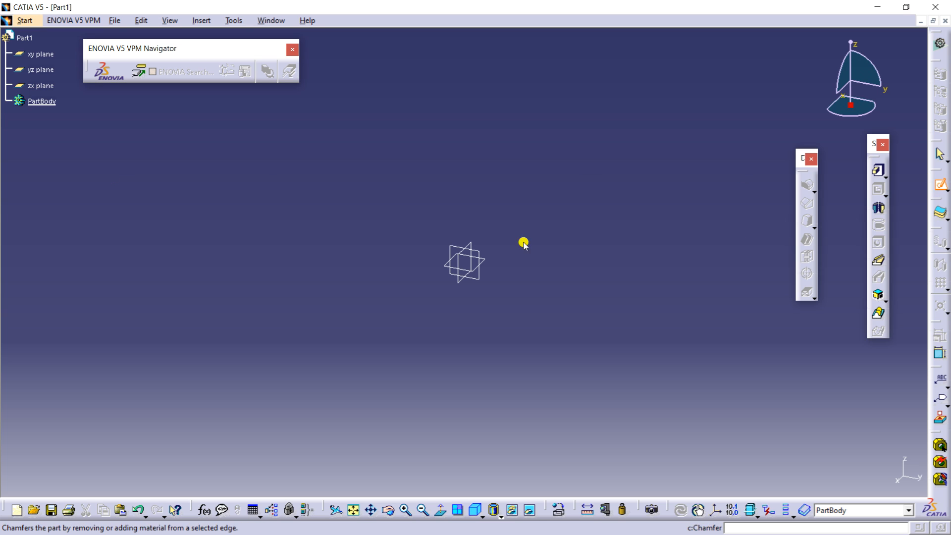
left_click(468, 244)
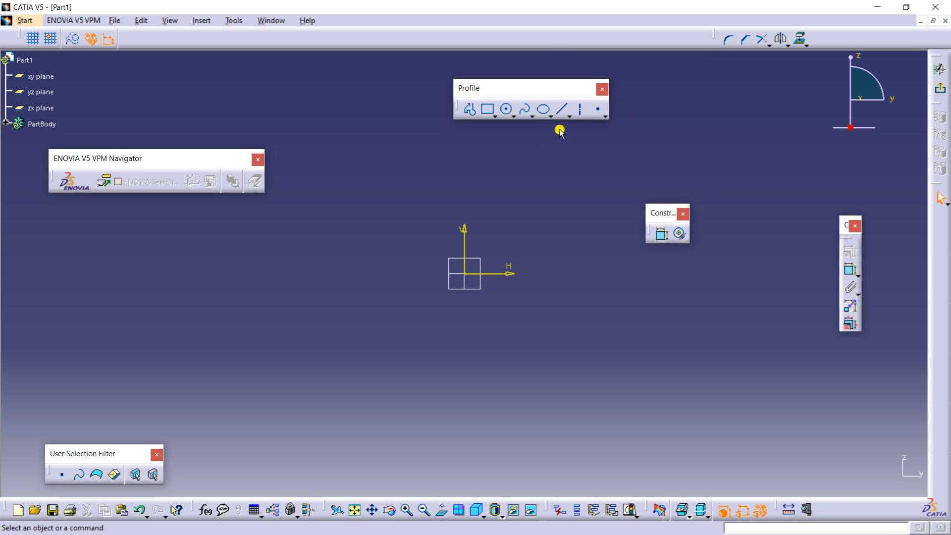
Sketch three separate lines around the origin: a horizontal one about 91 mm long, a vertical one, and a horizontal one about 42 mm long.
left_click(574, 126)
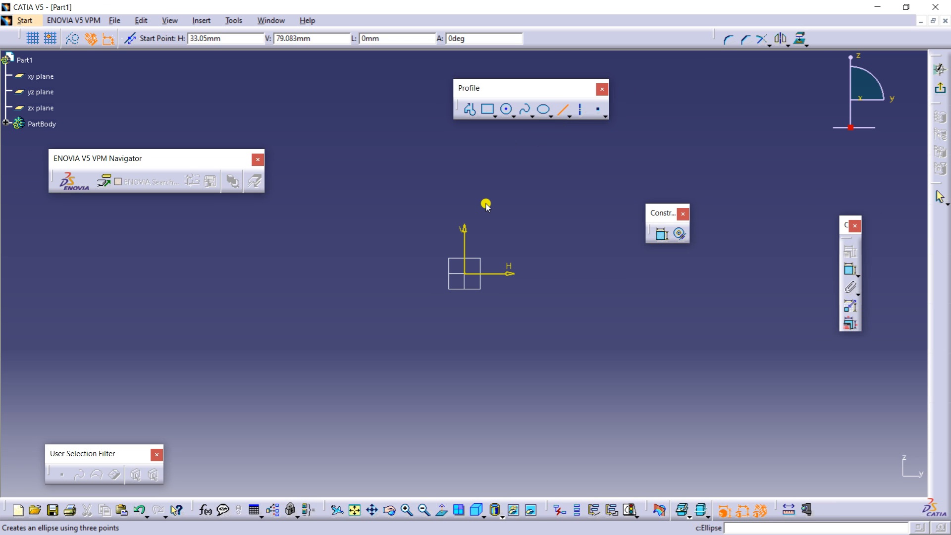
left_click(372, 196)
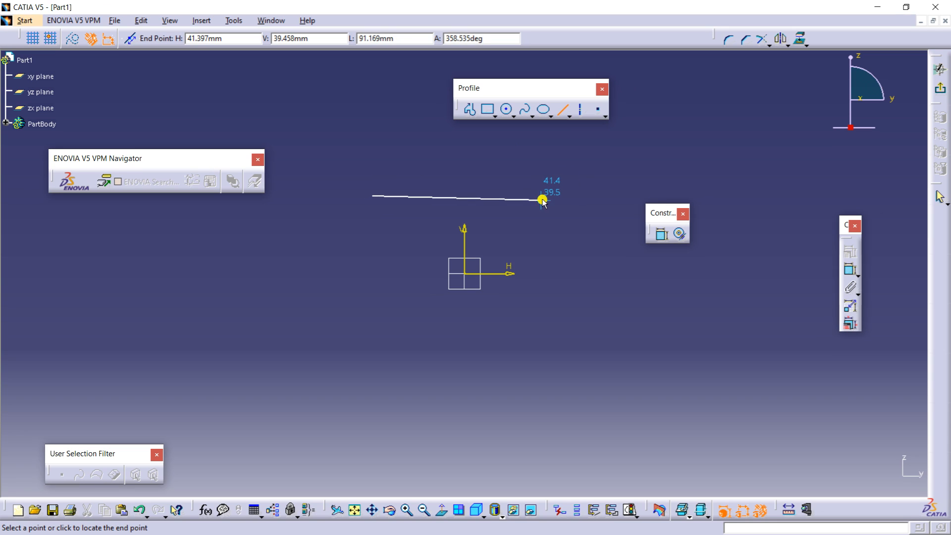
left_click(543, 195)
left_click(379, 277)
left_click(380, 346)
left_click(515, 363)
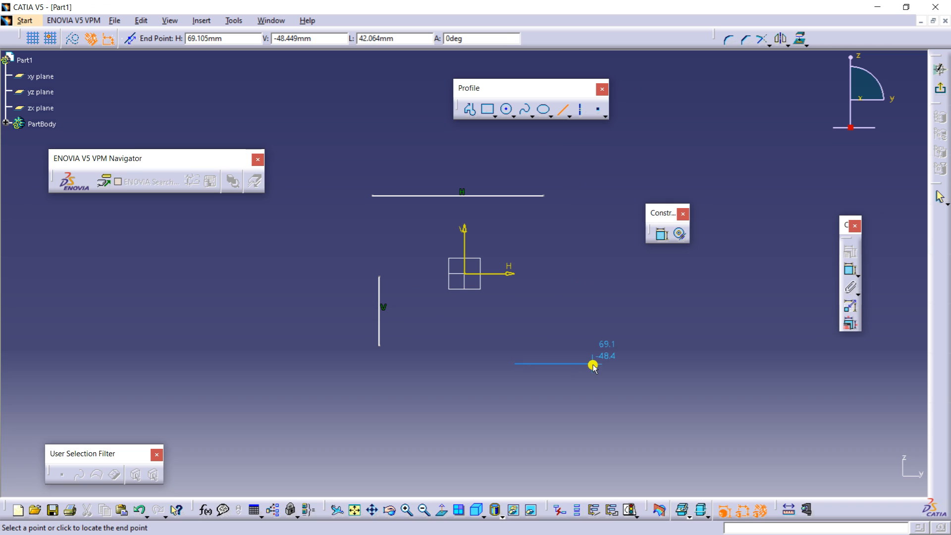
left_click(585, 356)
Delete the three separate lines from the sketch.
scroll(596, 267, "down", 2)
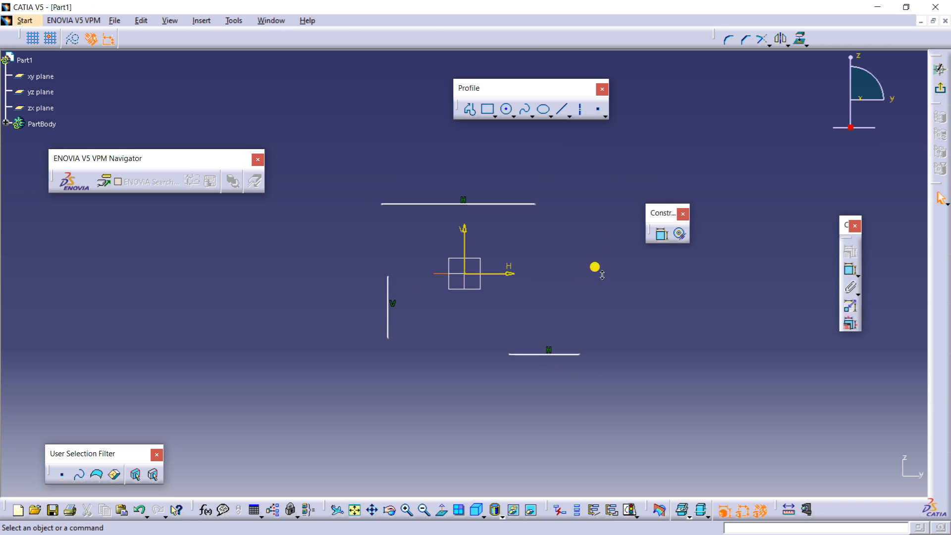
left_click_drag(326, 235, 658, 426)
key("Delete")
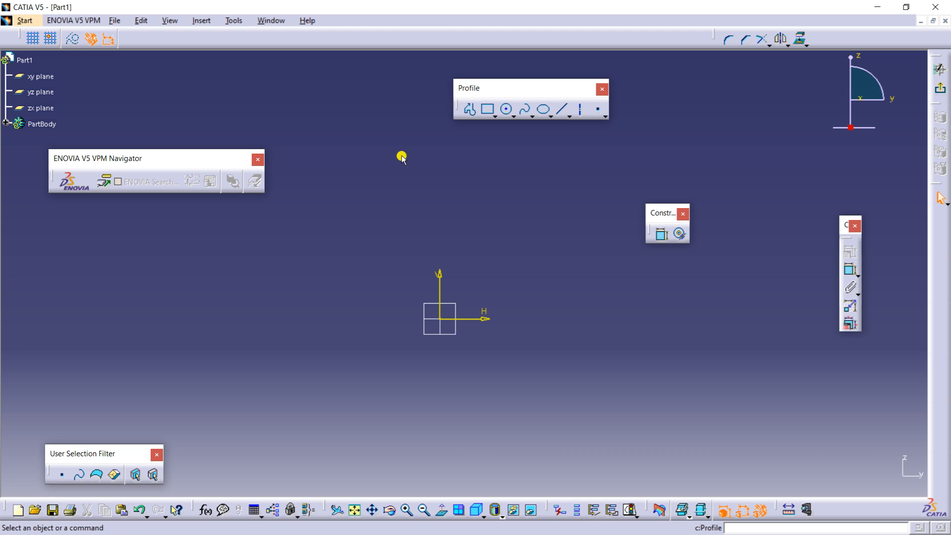
Use the Profile tool to sketch four connected straight segments near the origin, ending in a tangent arc that curves back to the left.
left_click(469, 109)
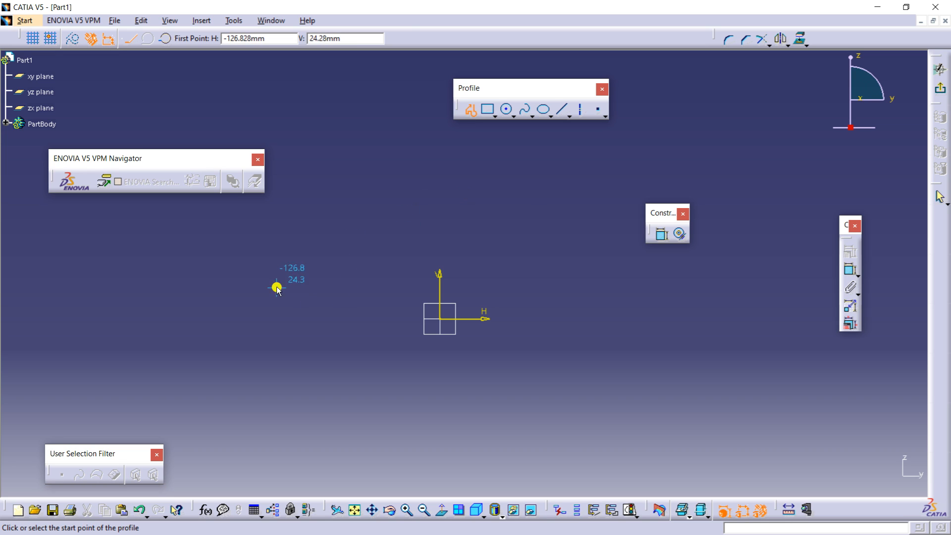
left_click(288, 248)
left_click(539, 248)
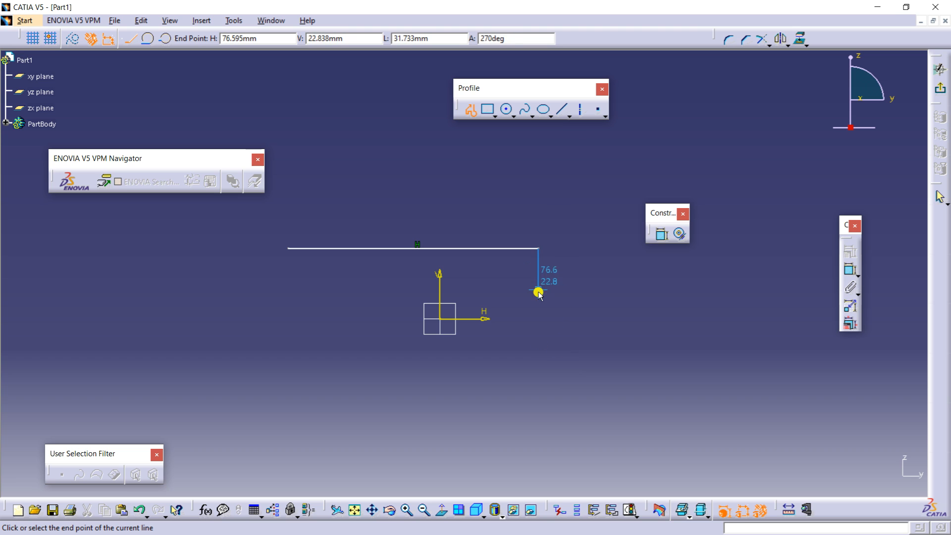
left_click(539, 318)
left_click(661, 315)
middle_click_drag(619, 257, 414, 278)
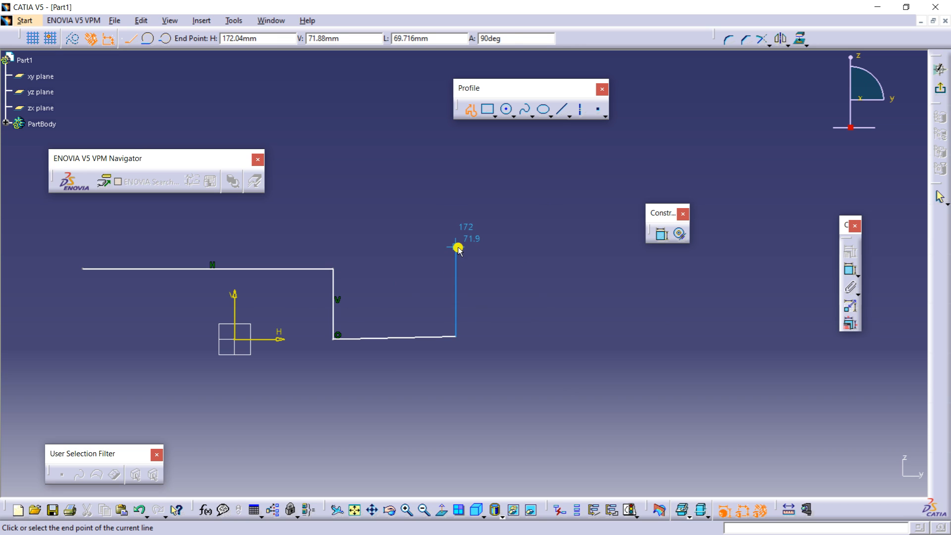
left_click(455, 239)
left_click_drag(507, 251, 509, 253)
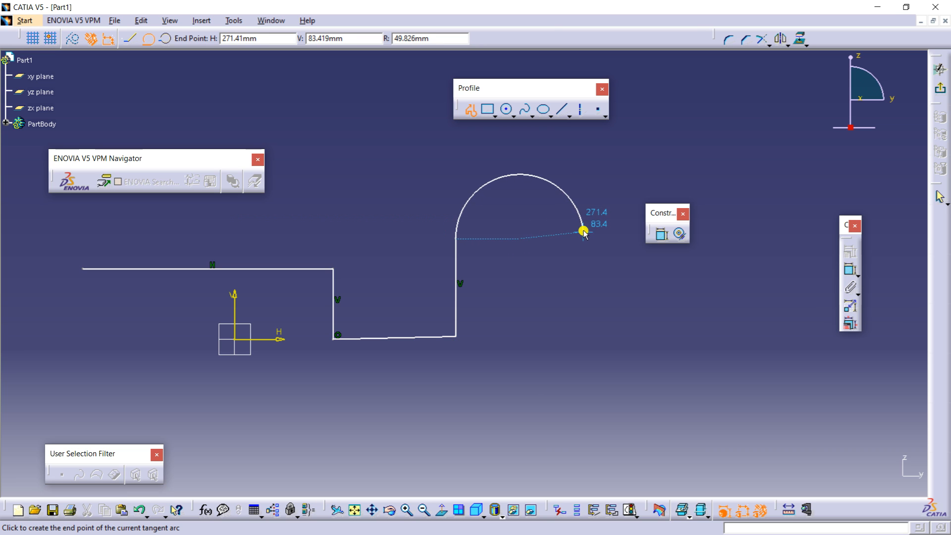
left_click(378, 192)
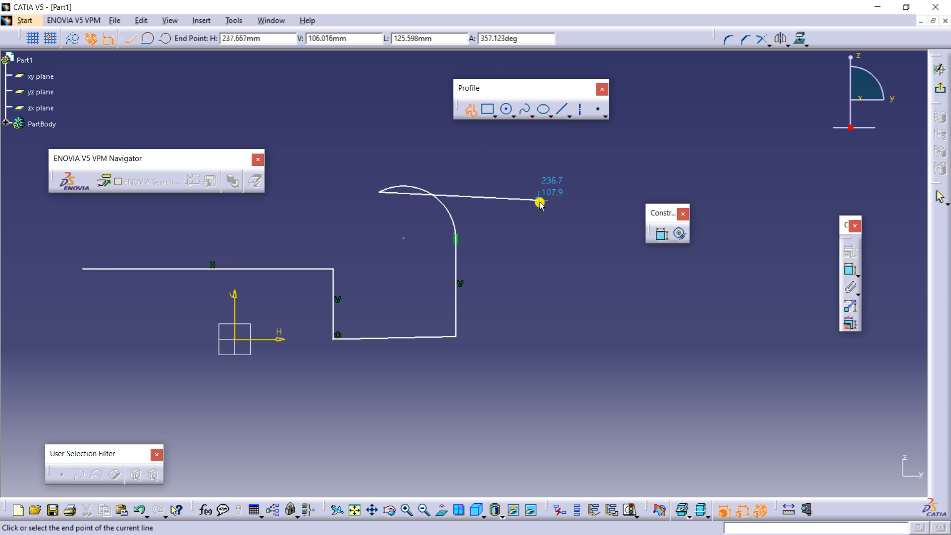
End the open profile and delete all of its segments.
mouse_move(541, 229)
middle_mouse_down()
mouse_move(520, 269)
mouse_move(531, 302)
mouse_move(547, 292)
middle_mouse_up()
mouse_move(414, 261)
middle_mouse_down()
mouse_move(423, 278)
mouse_move(381, 270)
middle_mouse_up()
key("Escape")
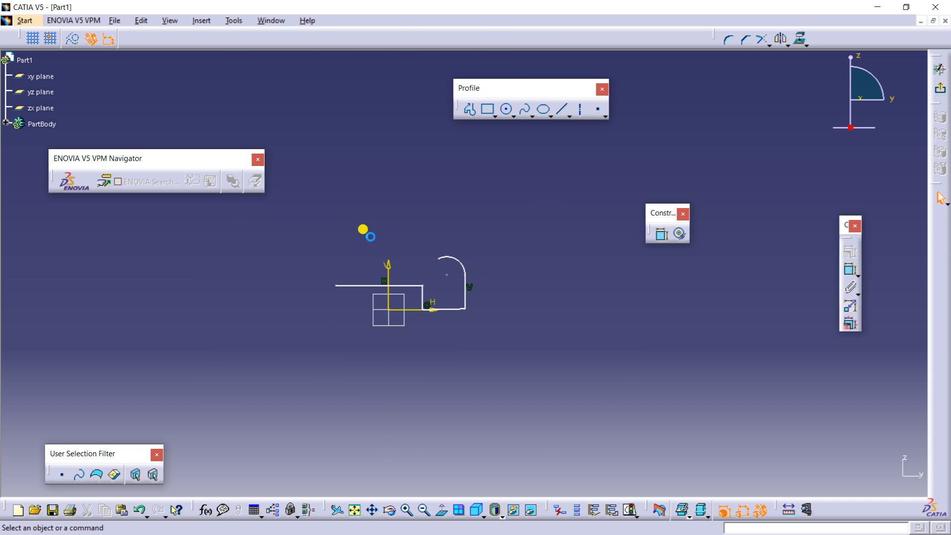
left_click_drag(326, 225, 585, 372)
key("Delete")
Sketch a rectangle about 264 mm wide and 218 mm high with its upper-left corner at the origin.
left_click(488, 110)
left_click(493, 115)
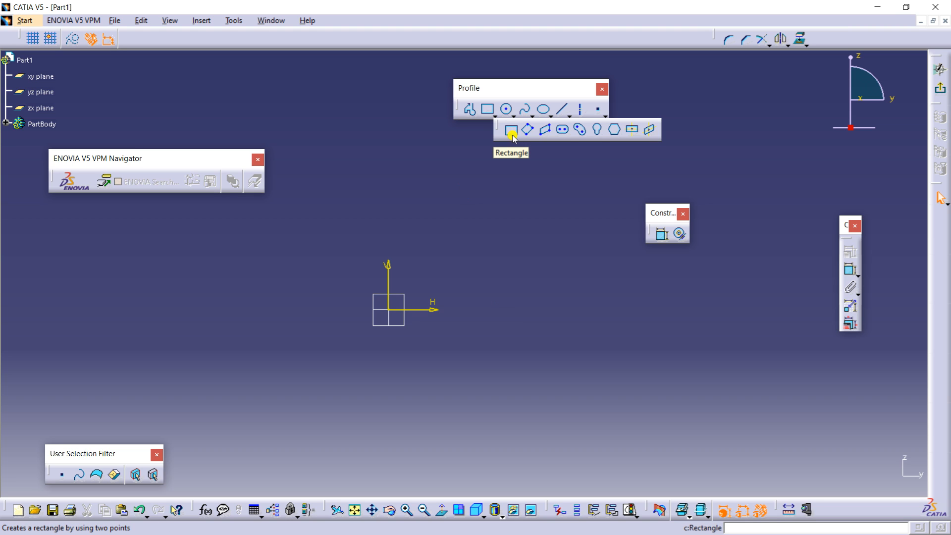
left_click(513, 132)
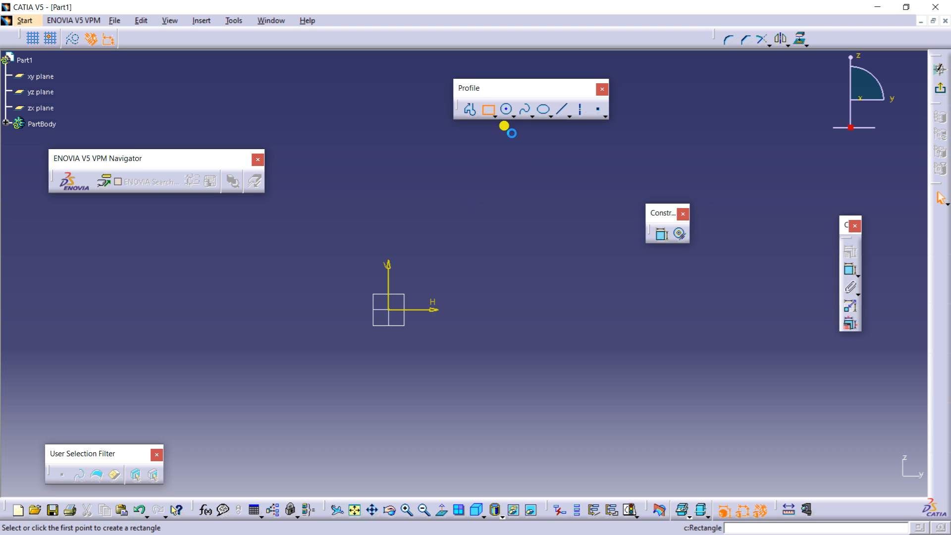
left_click(390, 308)
mouse_move(475, 344)
middle_mouse_down()
mouse_move(450, 233)
mouse_move(487, 292)
mouse_move(524, 240)
middle_mouse_up()
left_click(488, 295)
left_click(531, 277)
key("Escape")
key("Escape")
Dimension the rectangle's width above it and its height on the right-hand side.
left_click(661, 238)
left_click(502, 216)
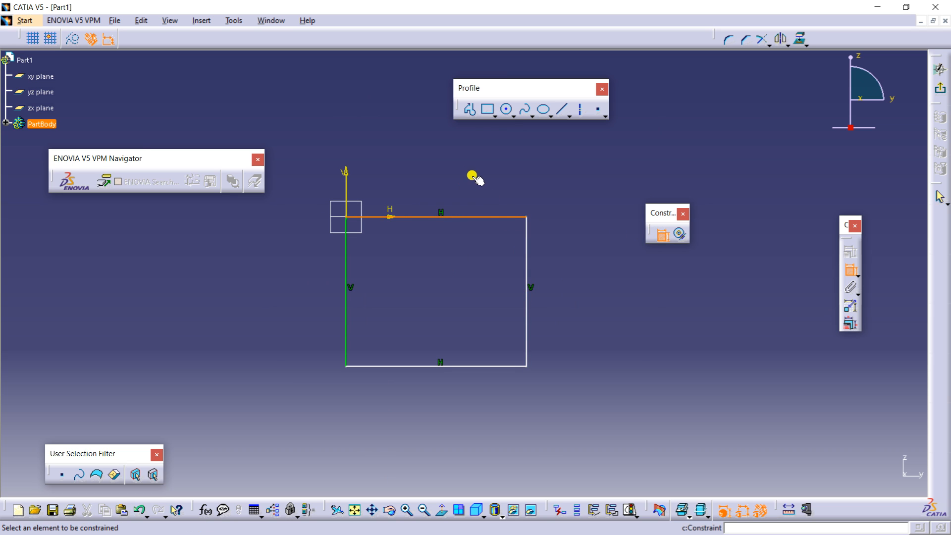
left_click(446, 159)
left_click(527, 237)
left_click(592, 250)
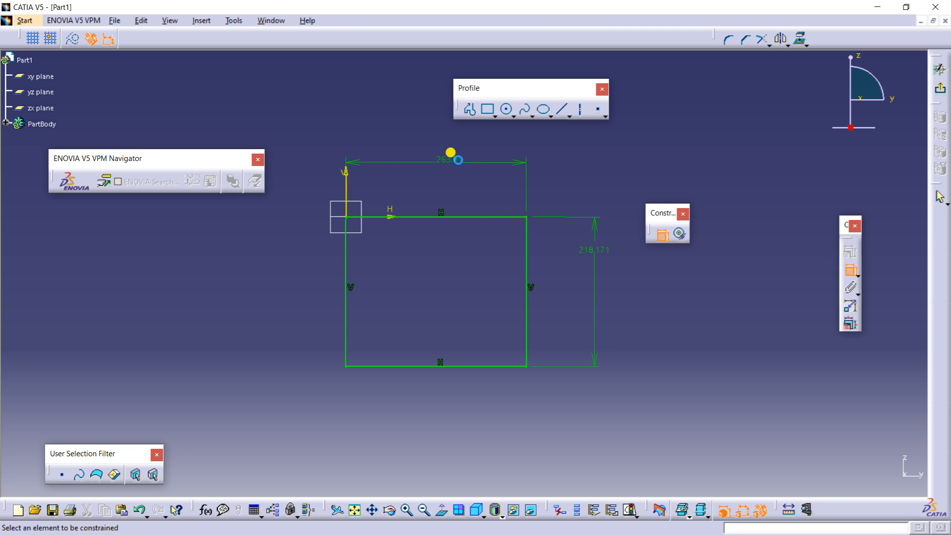
Set both the width and the height of the rectangle to 100 mm.
double_click(455, 159)
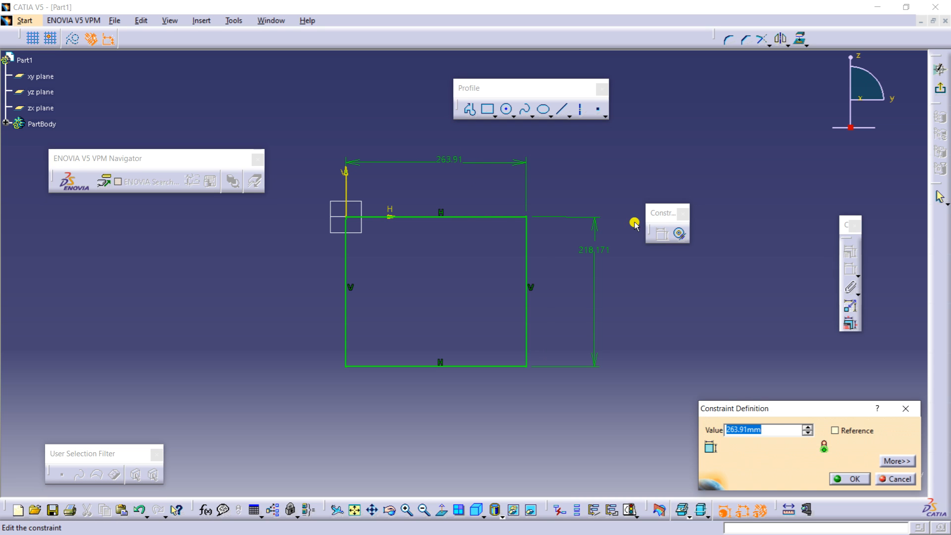
key("Return")
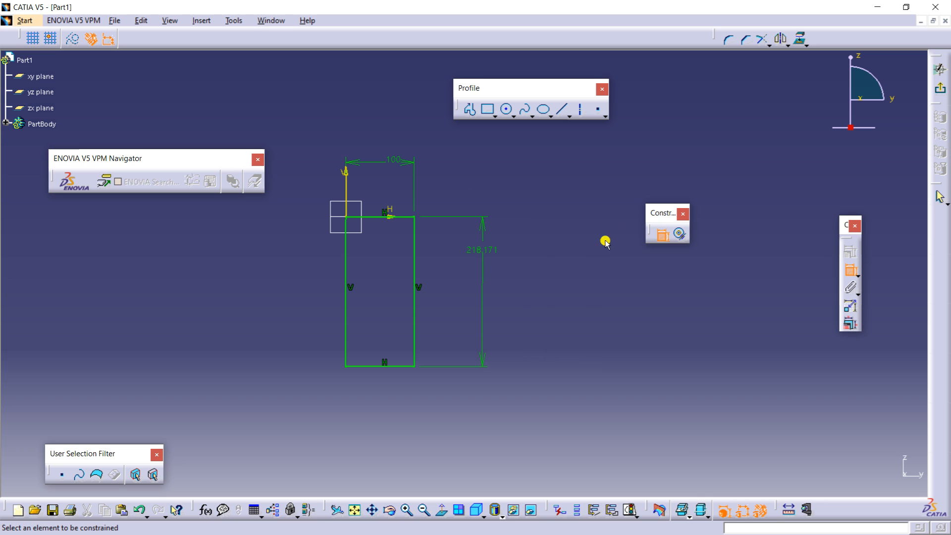
double_click(477, 251)
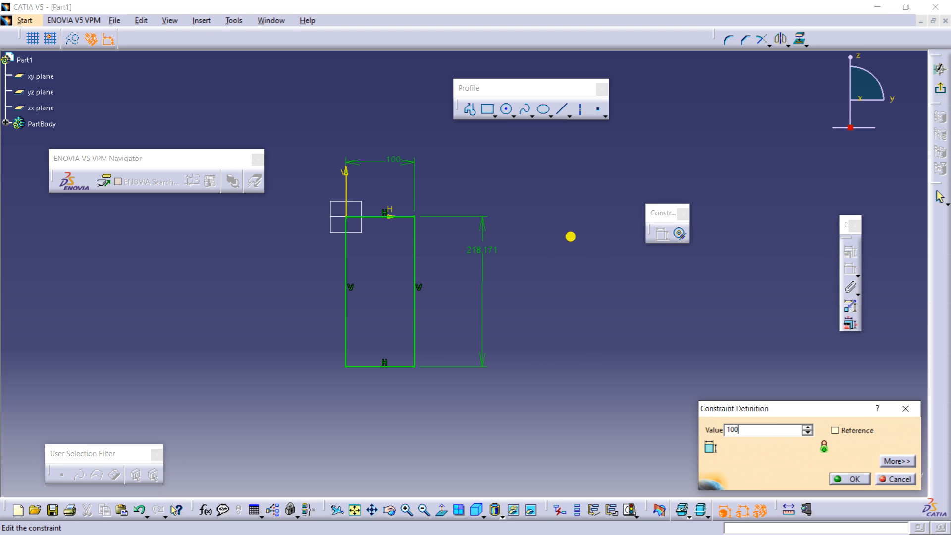
type("100")
key("Return")
Check the sketch solving status of the dimensioned rectangle and close the report.
mouse_move(360, 255)
middle_mouse_down()
mouse_move(365, 193)
mouse_move(393, 227)
mouse_move(409, 221)
mouse_move(452, 274)
middle_mouse_up()
left_click(489, 298)
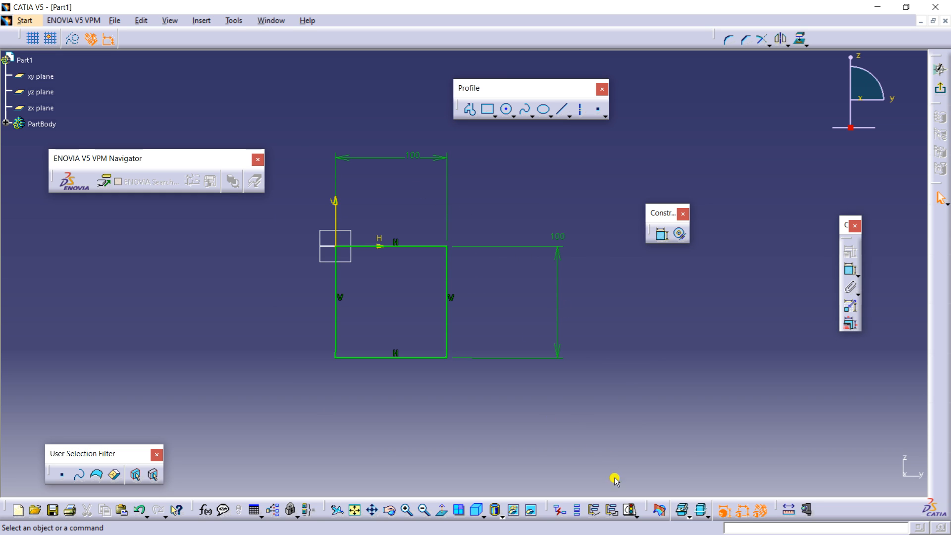
left_click(630, 515)
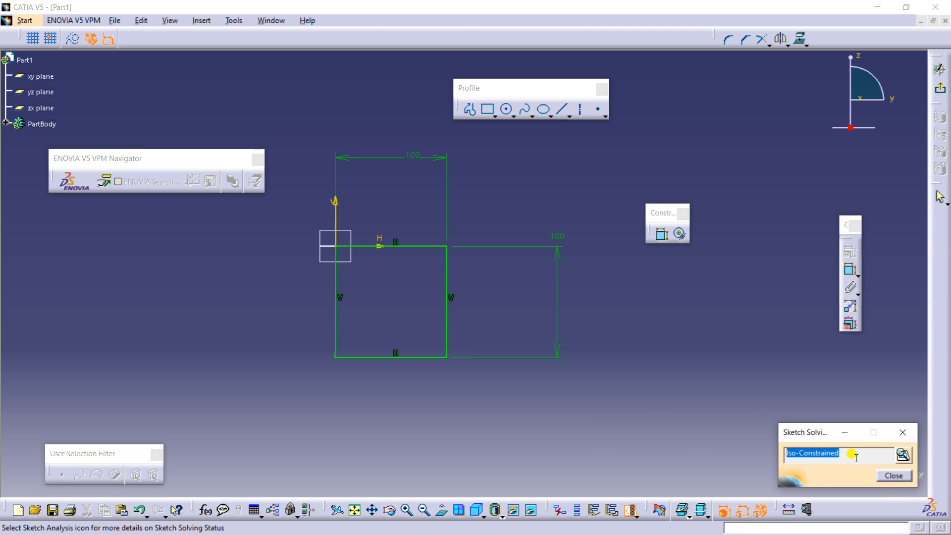
left_click(885, 478)
Delete the 100 mm square together with its dimensions.
middle_click_drag(450, 290, 401, 269)
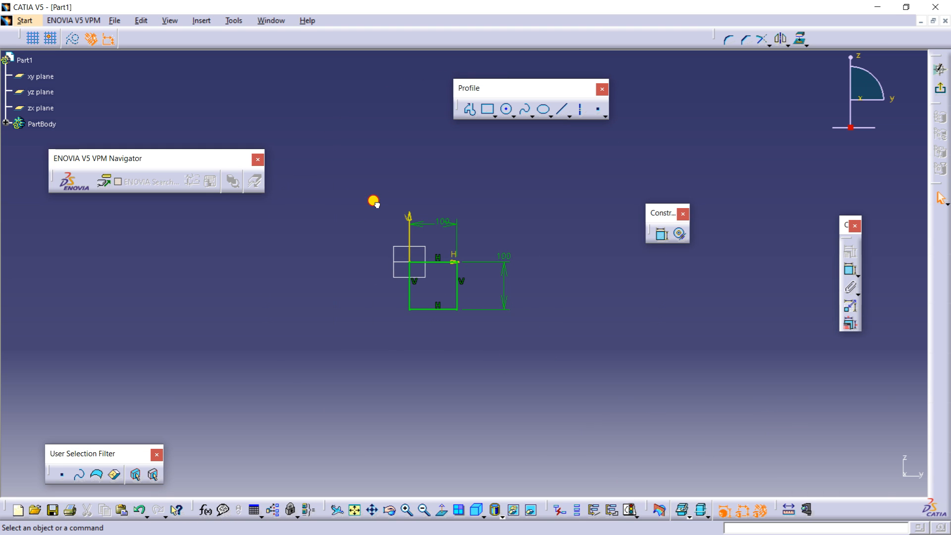
left_click_drag(373, 202, 634, 367)
key("Delete")
Sketch an oriented rectangle about 66 by 71 mm from the origin, with the opposite corner on the horizontal axis.
left_click(505, 109)
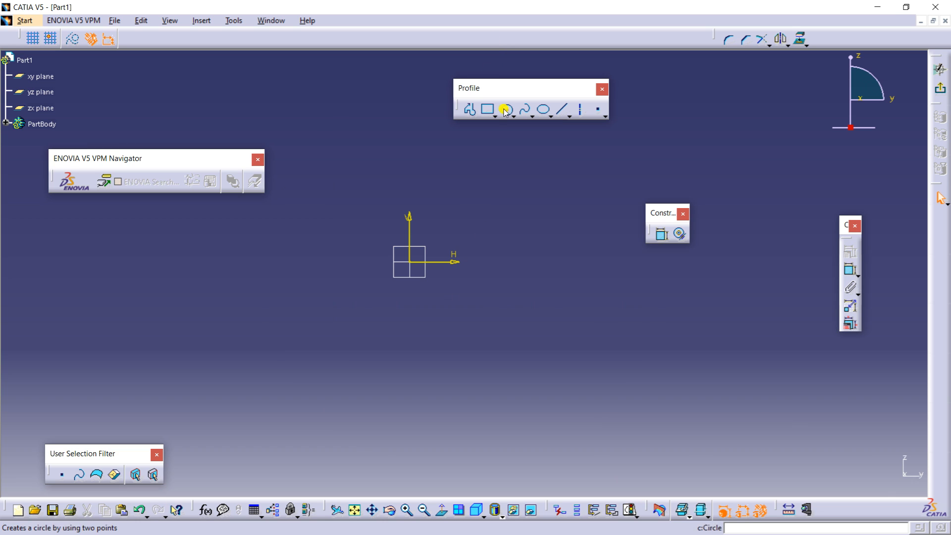
left_click(494, 116)
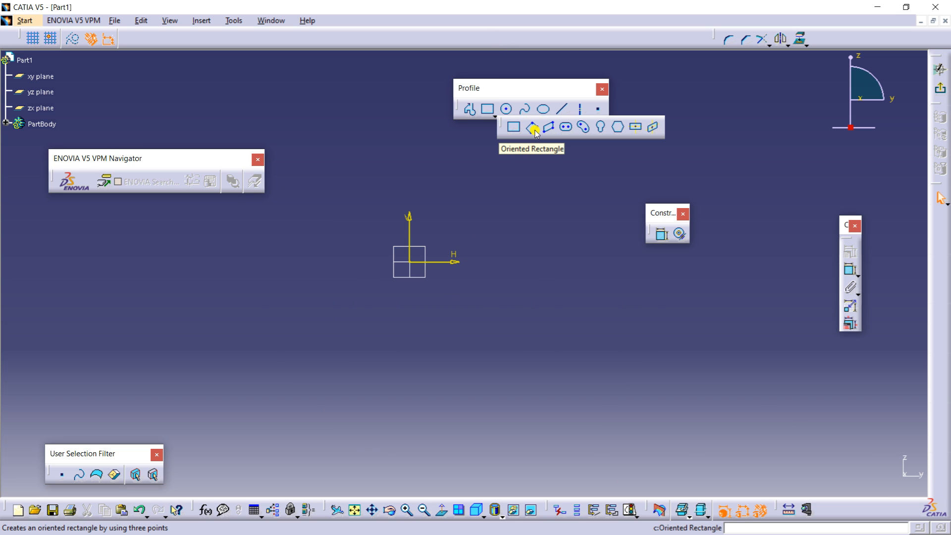
left_click(532, 128)
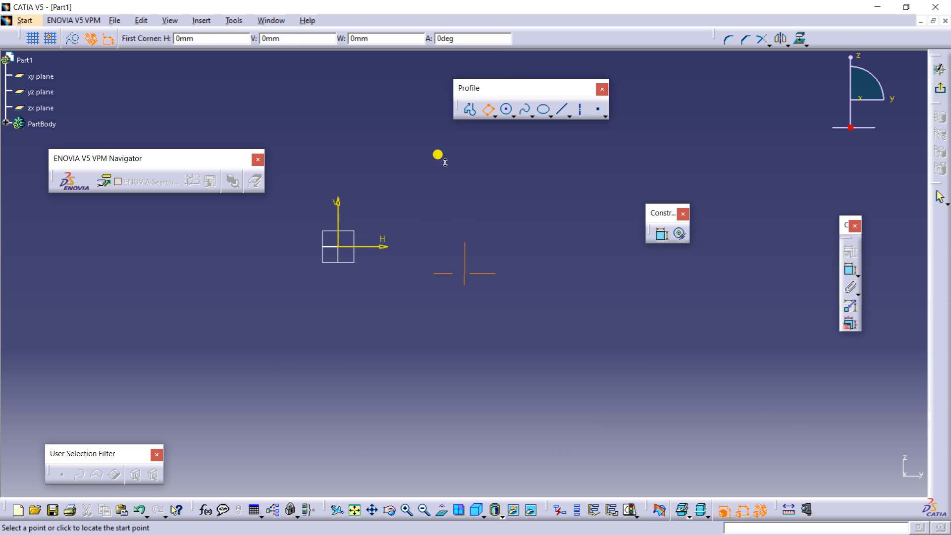
mouse_move(471, 203)
middle_mouse_down()
mouse_move(478, 181)
mouse_move(478, 203)
middle_mouse_up()
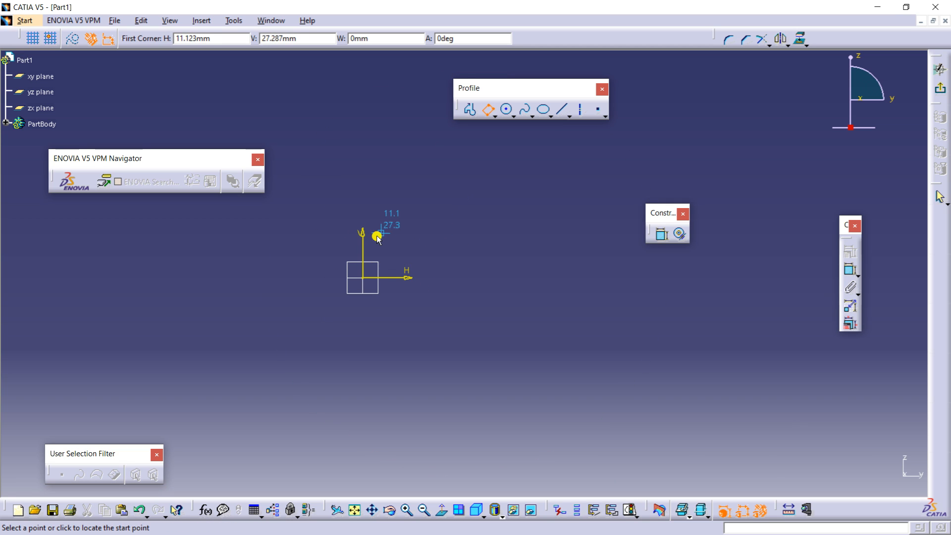
left_click(365, 274)
left_click(437, 199)
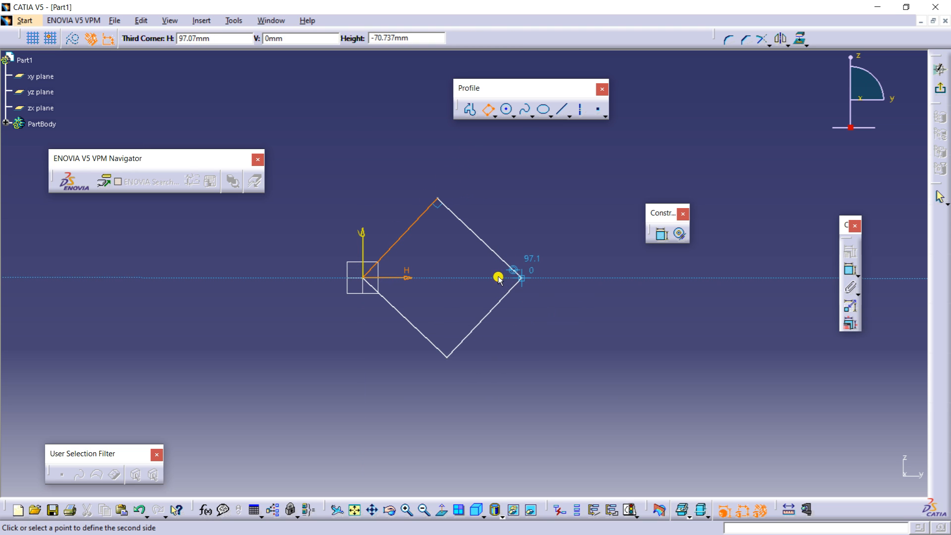
left_click(501, 277)
Dimension the lengths of the oriented rectangle's upper-right and lower-right sides.
right_click(490, 245)
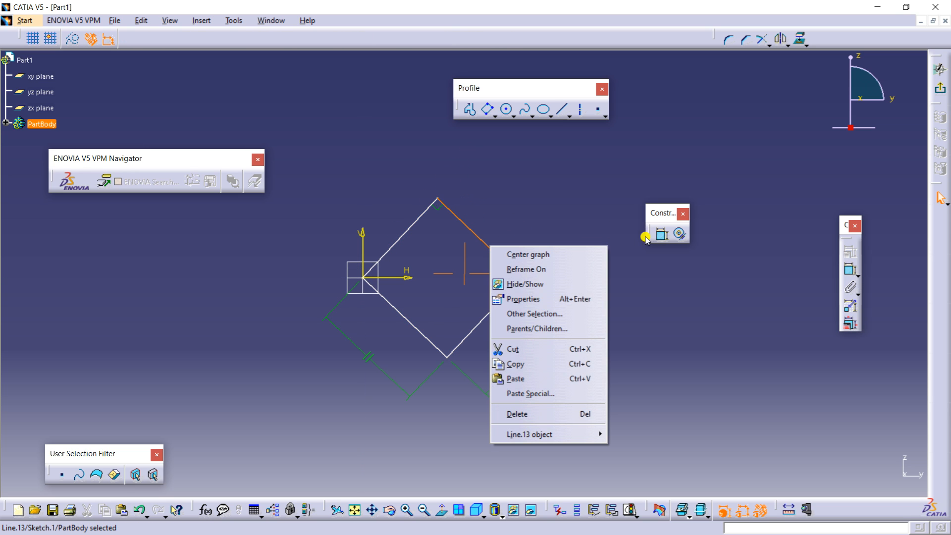
left_click(646, 237)
left_click(661, 234)
left_click(497, 213)
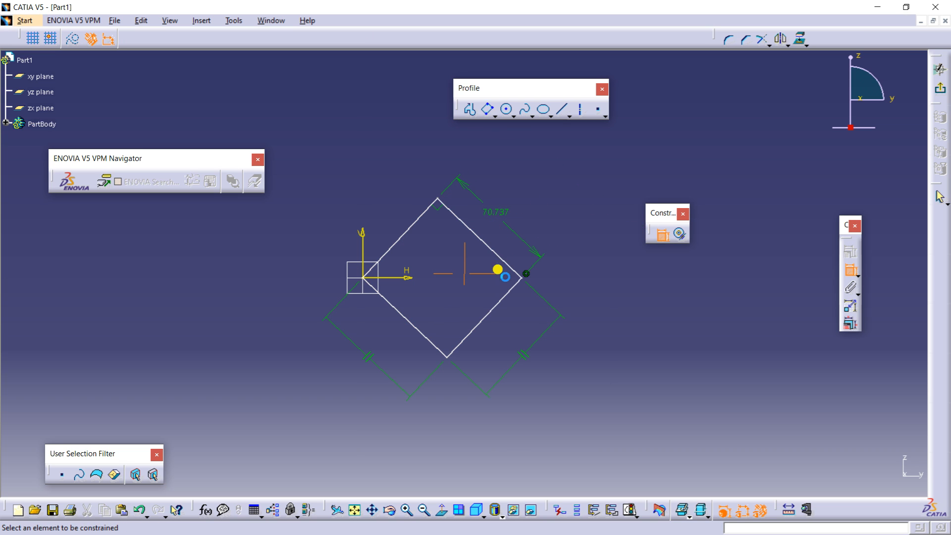
left_click(505, 295)
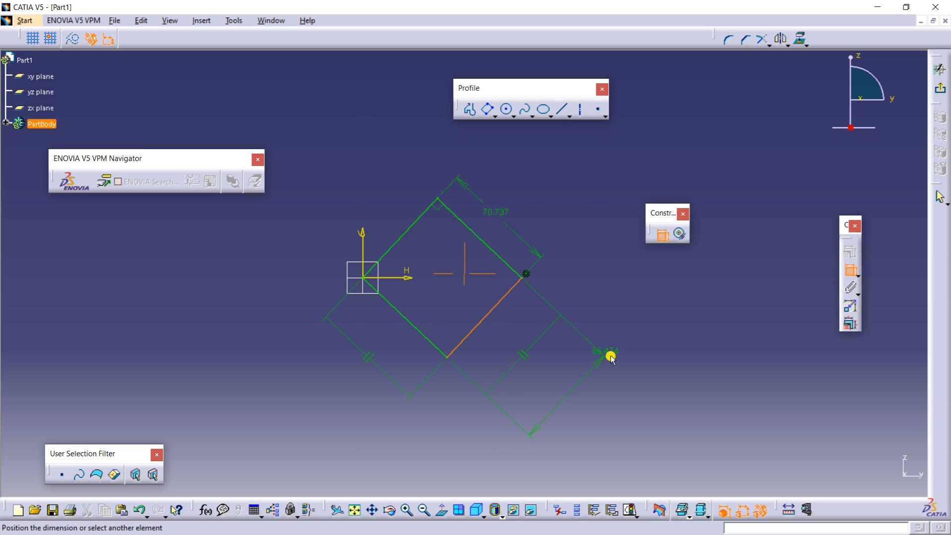
left_click(613, 307)
Add an angle dimension between the vertical axis and the oriented rectangle's upper-left side.
left_click(363, 233)
left_click(394, 241)
left_click(396, 198)
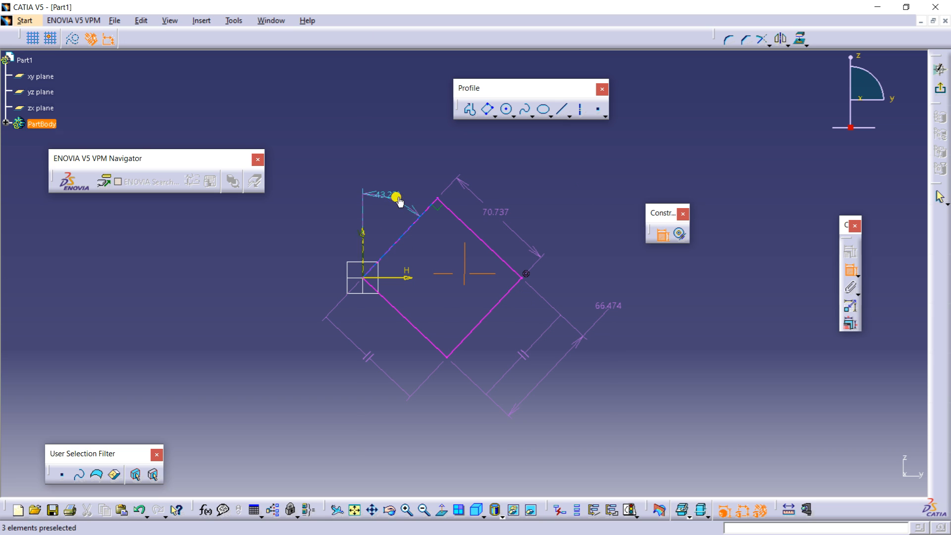
left_click(555, 252)
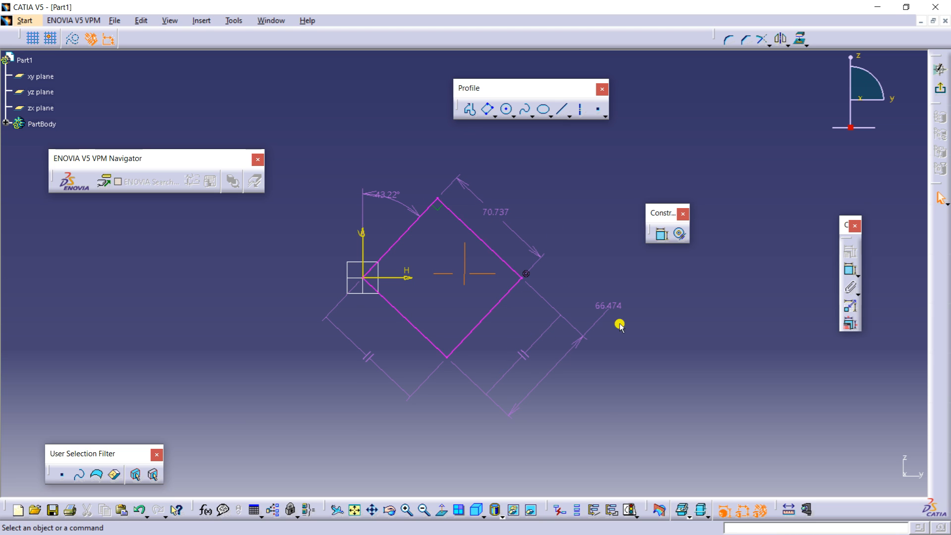
Delete the 66.474 mm side dimension of the oriented rectangle and set its angle to the vertical axis to 30 degrees.
right_click(597, 301)
left_click(646, 474)
mouse_move(467, 240)
middle_mouse_down()
mouse_move(450, 186)
mouse_move(437, 204)
mouse_move(379, 195)
middle_mouse_up()
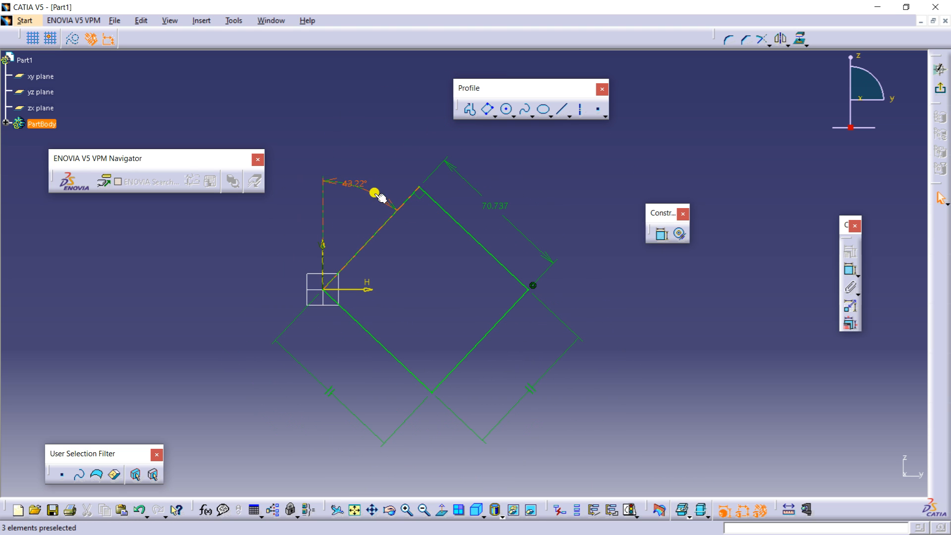
double_click(360, 186)
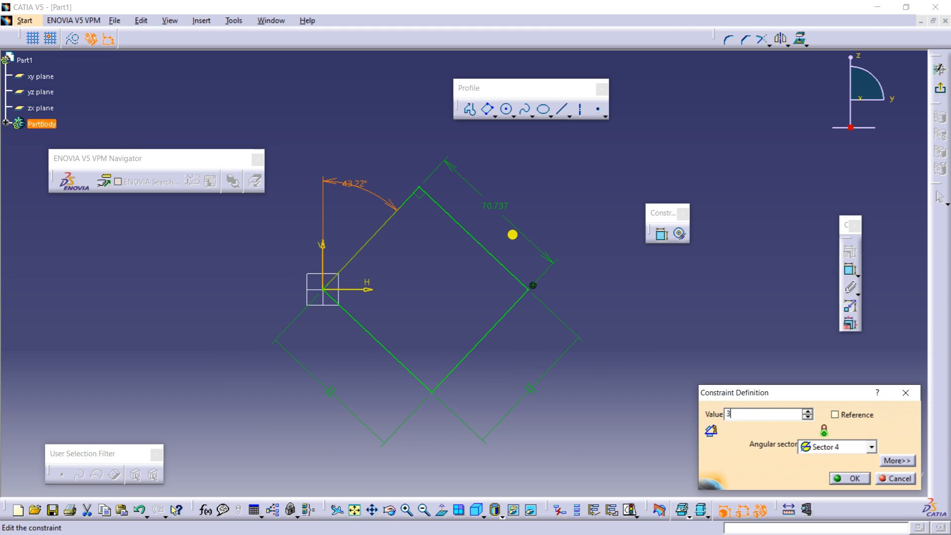
type("30")
key("Return")
Delete the oriented rectangle together with its dimensions.
mouse_move(513, 236)
middle_mouse_down()
mouse_move(456, 233)
mouse_move(471, 214)
mouse_move(482, 246)
mouse_move(474, 217)
mouse_move(482, 241)
mouse_move(354, 203)
middle_mouse_up()
left_click_drag(355, 203, 540, 329)
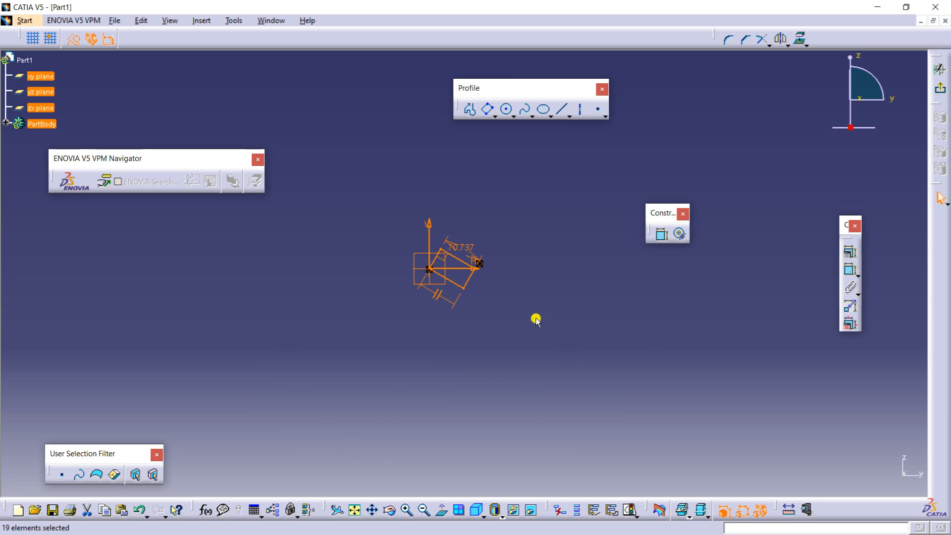
key("Delete")
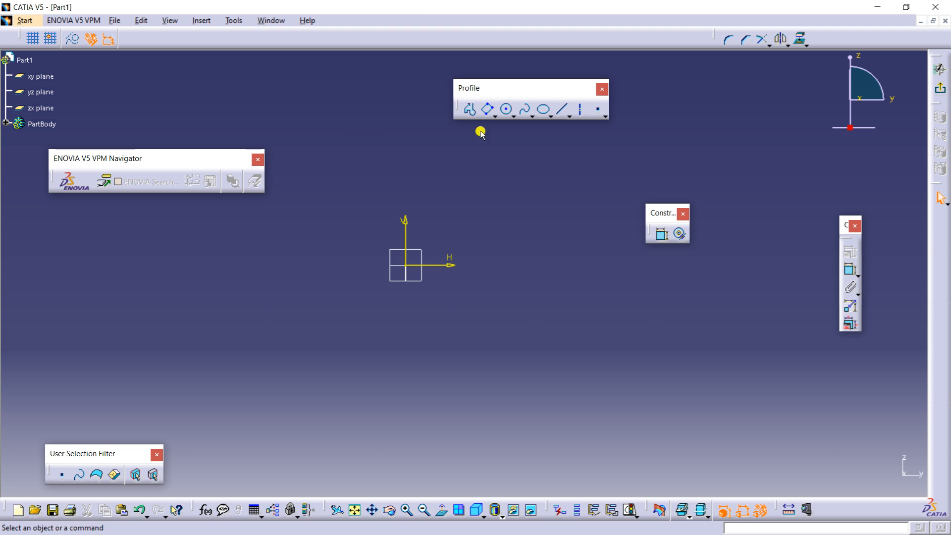
Sketch a tilted parallelogram by three points, with its first corner on the positive horizontal axis away from the origin.
left_click(495, 115)
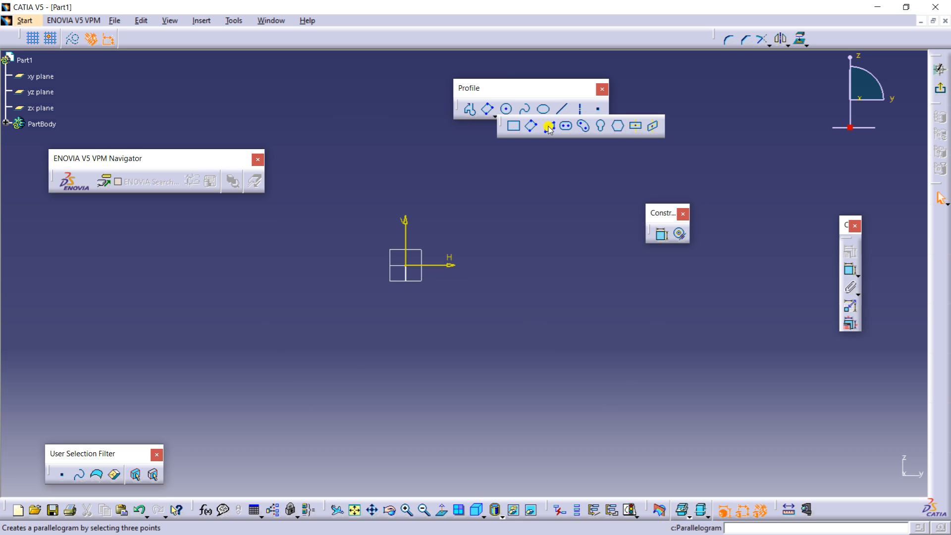
left_click(548, 127)
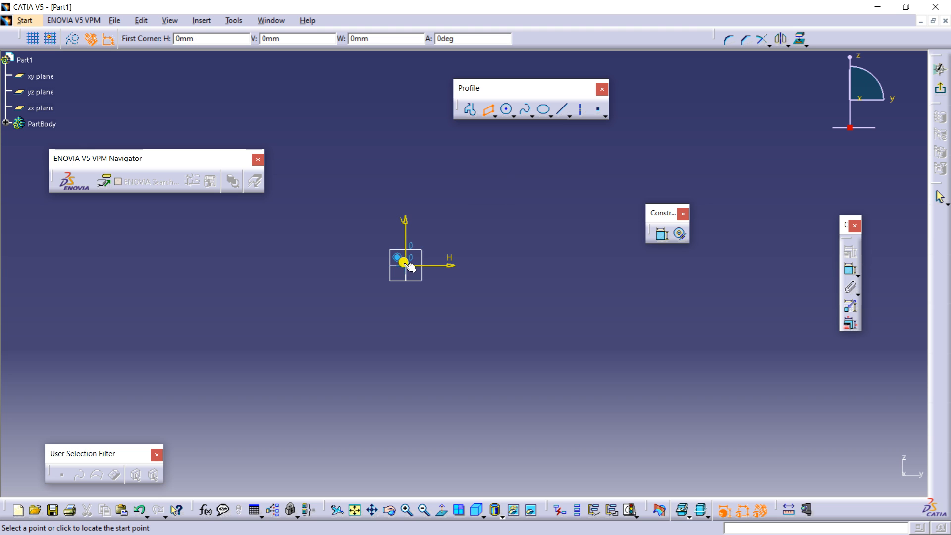
left_click(495, 265)
middle_click_drag(567, 221, 446, 274)
left_click(468, 246)
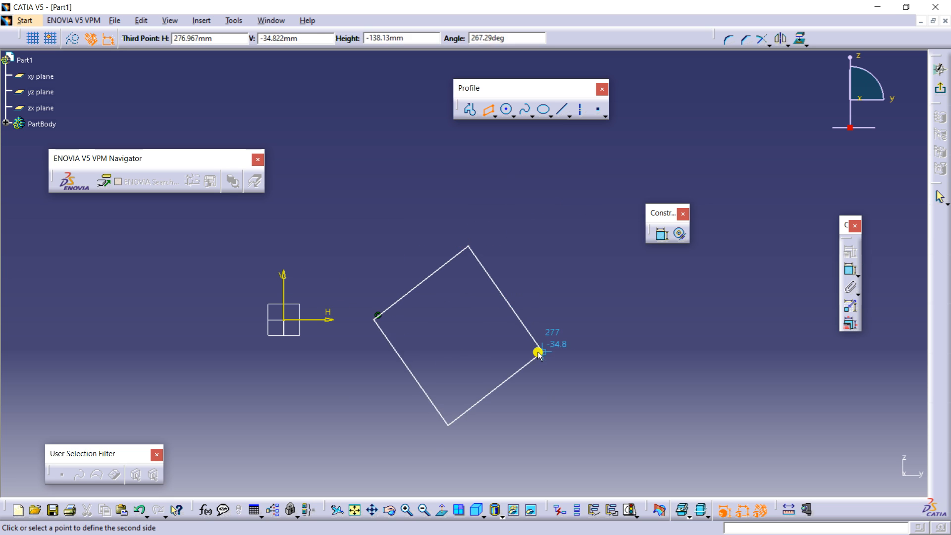
left_click(540, 340)
left_click(553, 299)
Inspect the parallelogram and its constraints, and delete it from the sketch.
middle_click_drag(505, 292, 481, 204)
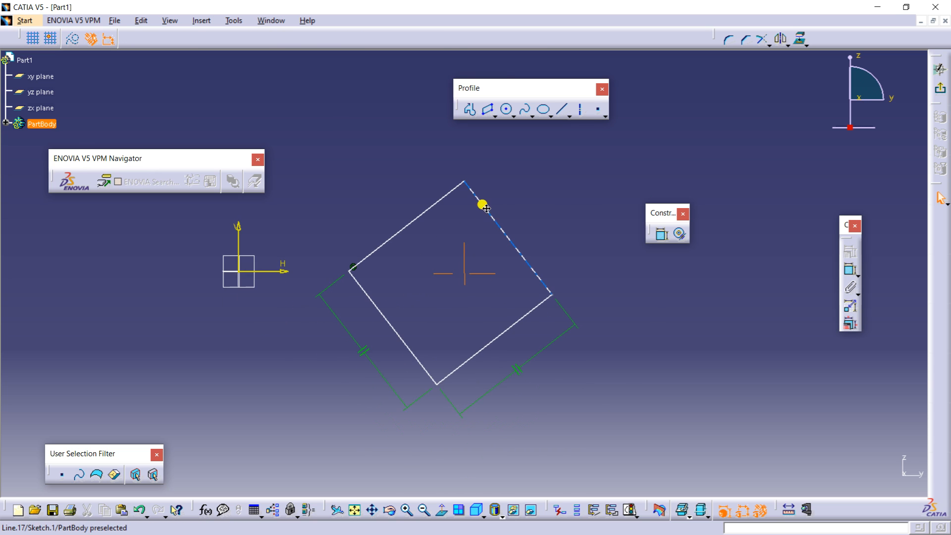
mouse_move(421, 307)
middle_mouse_down()
mouse_move(450, 297)
mouse_move(520, 214)
middle_mouse_up()
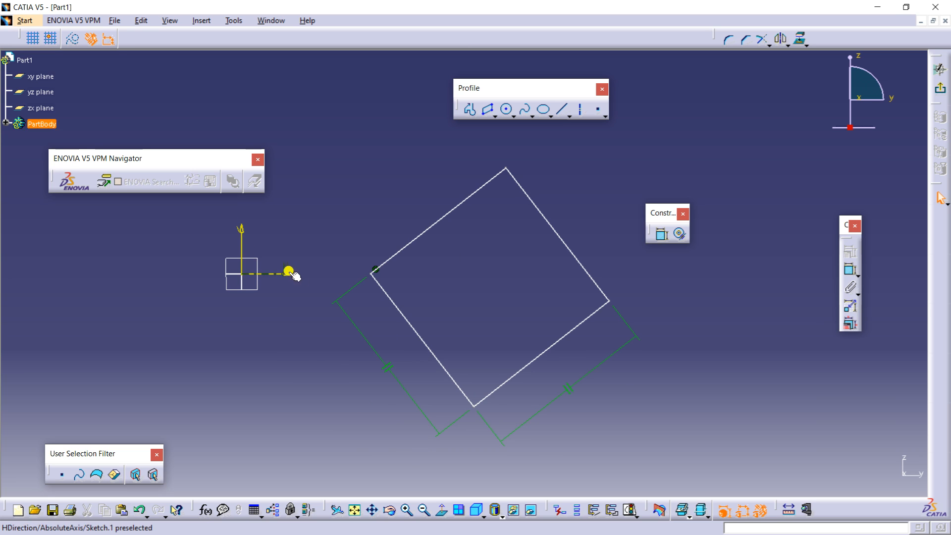
mouse_move(360, 269)
middle_mouse_down()
mouse_move(410, 257)
mouse_move(490, 264)
middle_mouse_up()
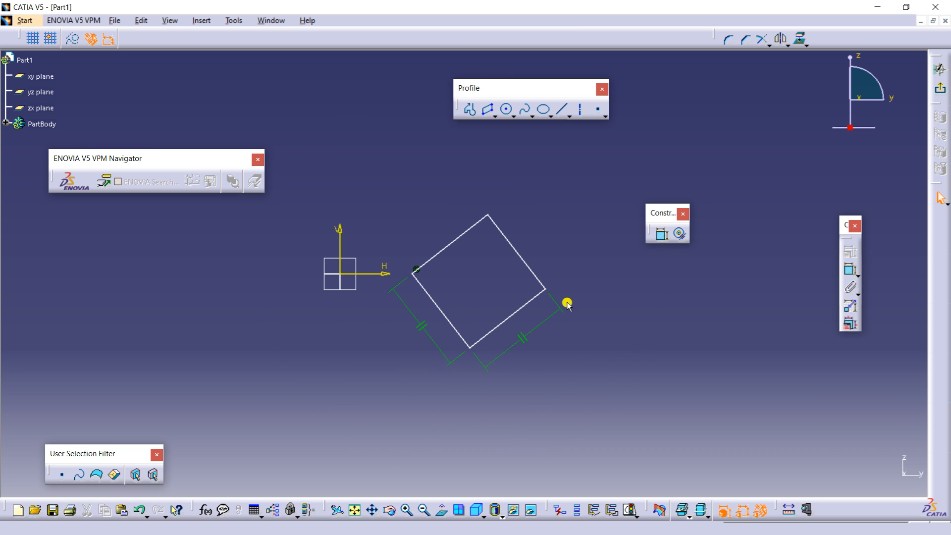
middle_click_drag(567, 306, 594, 349)
left_click_drag(714, 428, 715, 429)
key("Delete")
Sketch a vertical elongated hole from the origin downward, with centres about 172 mm apart and a radius of about 82 mm.
left_click(495, 117)
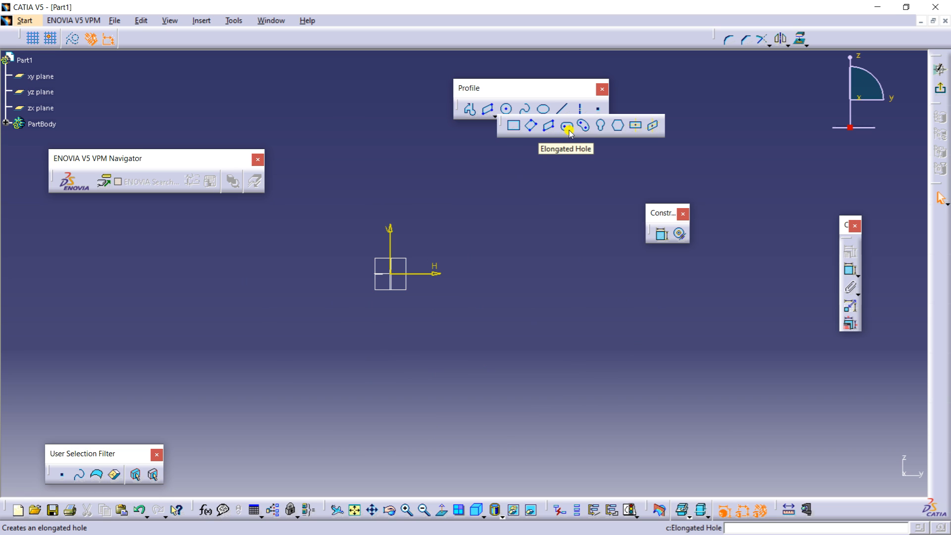
left_click(567, 128)
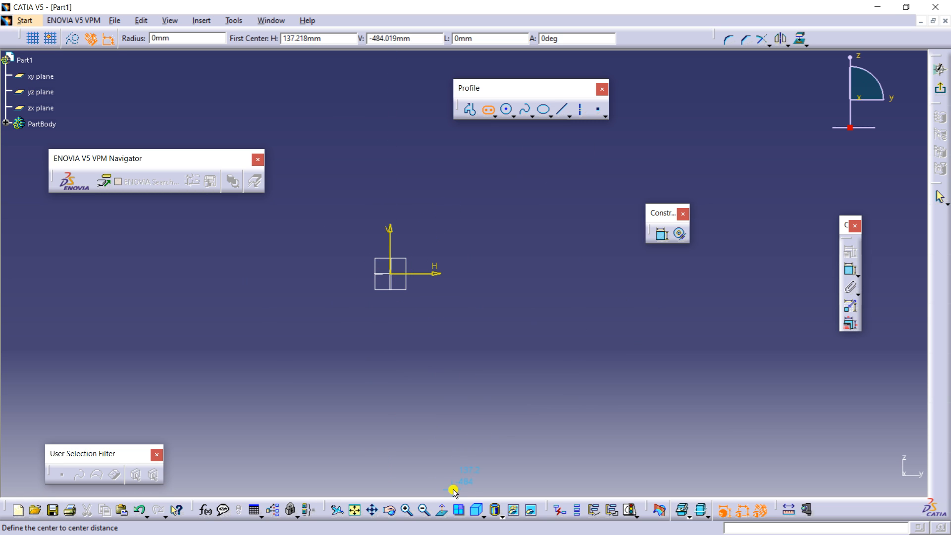
mouse_move(415, 238)
middle_mouse_down("ctrl")
mouse_move(408, 199)
mouse_move(503, 180)
middle_mouse_up("ctrl")
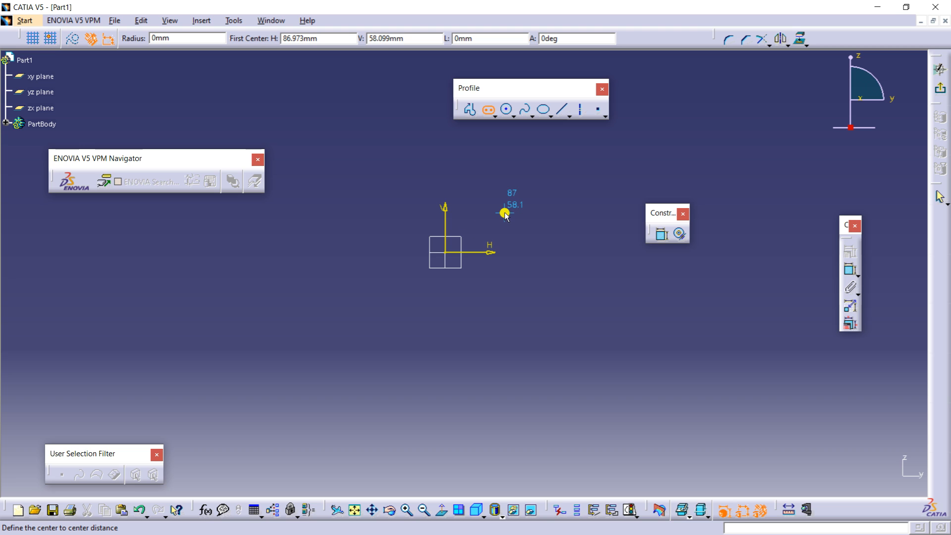
left_click(443, 253)
middle_click_drag(432, 304, 404, 242)
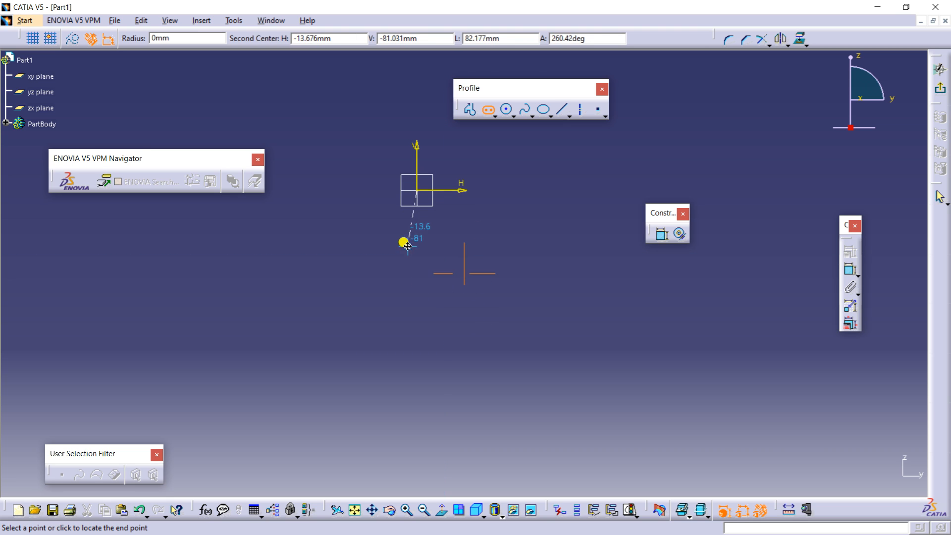
left_click(416, 309)
left_click(473, 260)
left_click(491, 247)
Dimension the elongated hole's centre-to-centre distance and set it to 180 mm.
middle_click_drag(433, 243, 496, 218)
left_click(662, 234)
left_click(386, 243)
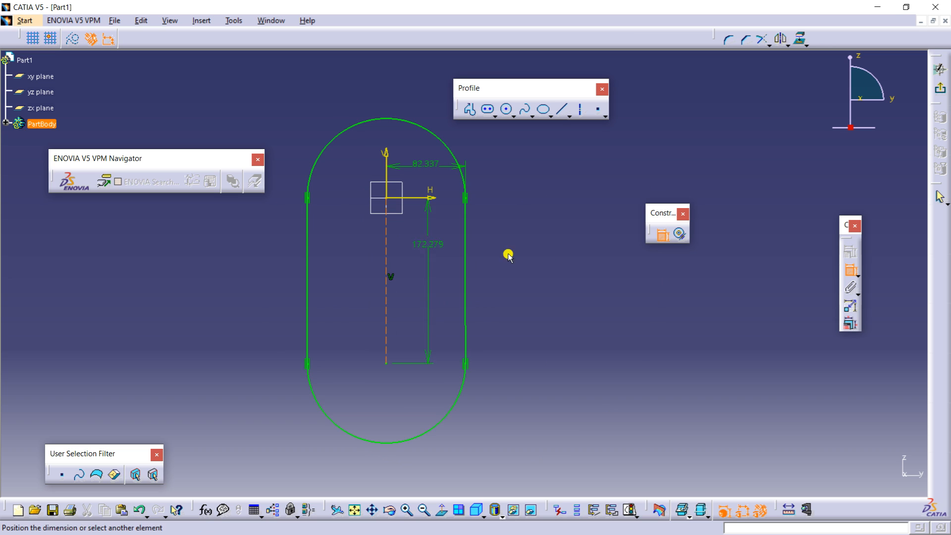
left_click(556, 252)
mouse_move(496, 238)
middle_mouse_down()
mouse_move(460, 174)
mouse_move(477, 233)
middle_mouse_up()
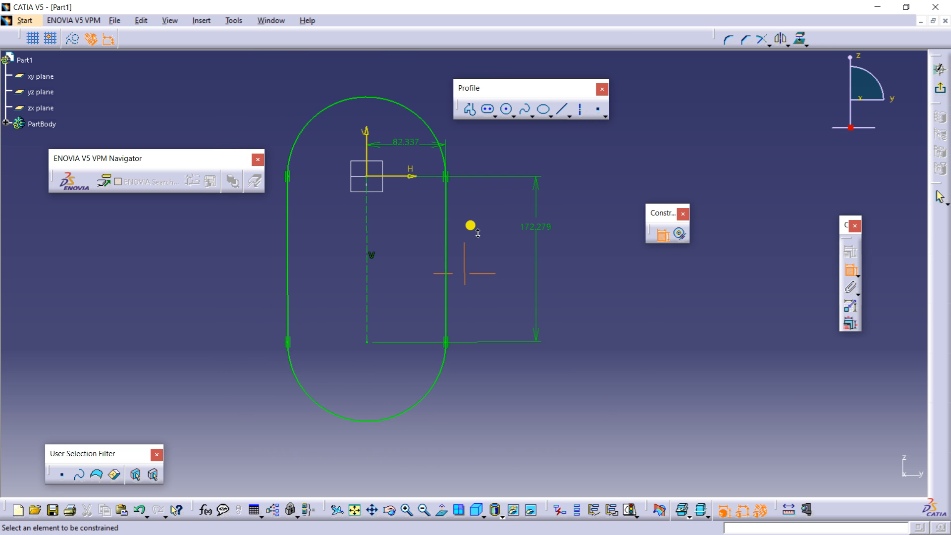
double_click(532, 232)
key("Return")
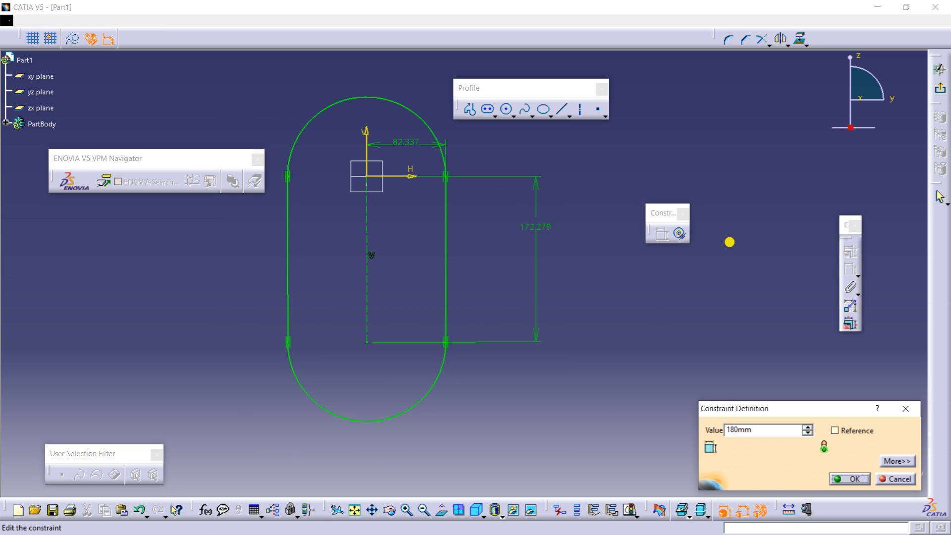
Delete the elongated hole together with its dimensions.
mouse_move(281, 221)
middle_mouse_down()
mouse_move(303, 255)
mouse_move(448, 278)
mouse_move(428, 250)
middle_mouse_up()
left_click_drag(325, 172, 594, 388)
key("Delete")
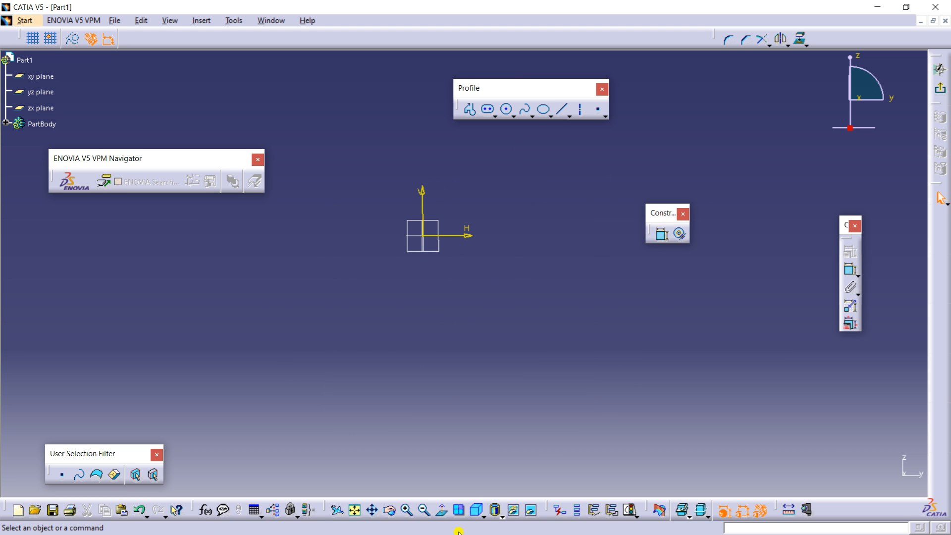
Sketch a cylindrical elongated hole along a lower semicircle of about 423 mm radius centred on the origin, with end radii of about 119 mm.
left_click(497, 117)
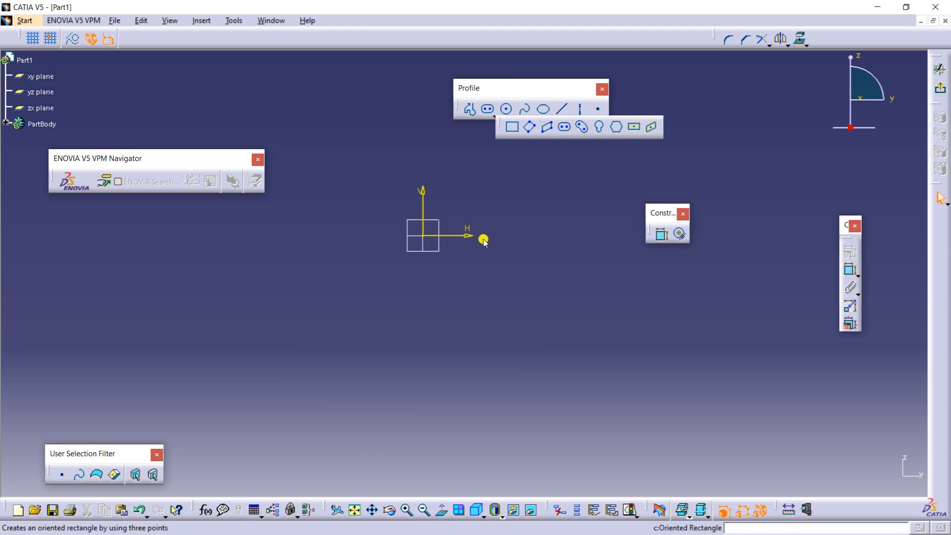
left_click(588, 129)
mouse_move(448, 223)
middle_mouse_down()
mouse_move(414, 223)
mouse_move(364, 266)
middle_mouse_up()
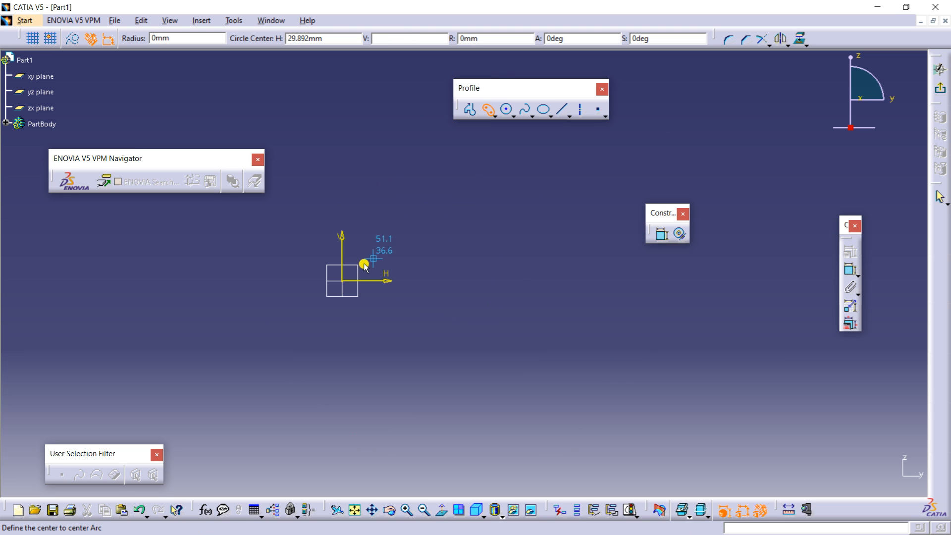
left_click(342, 281)
middle_click_drag(486, 282, 355, 285)
left_click(466, 275)
middle_click_drag(236, 346, 471, 284)
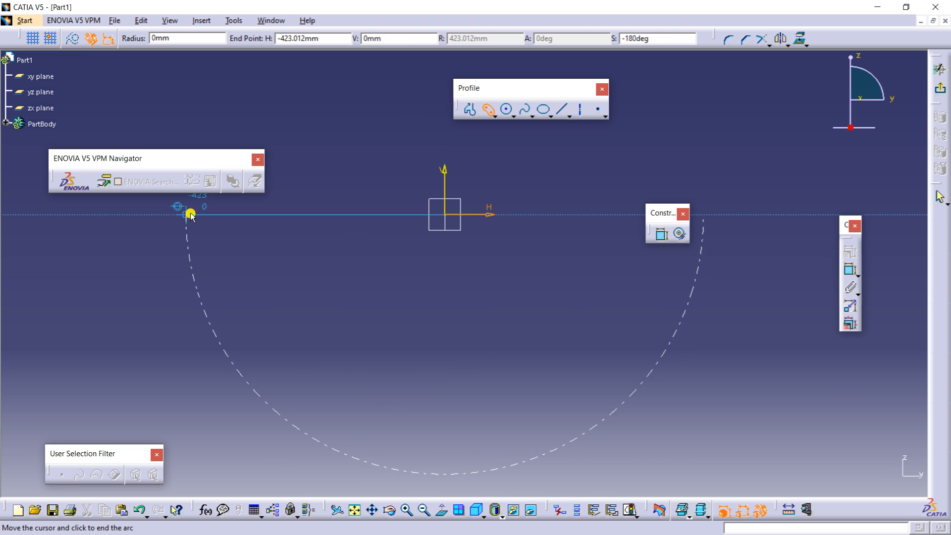
left_click(192, 212)
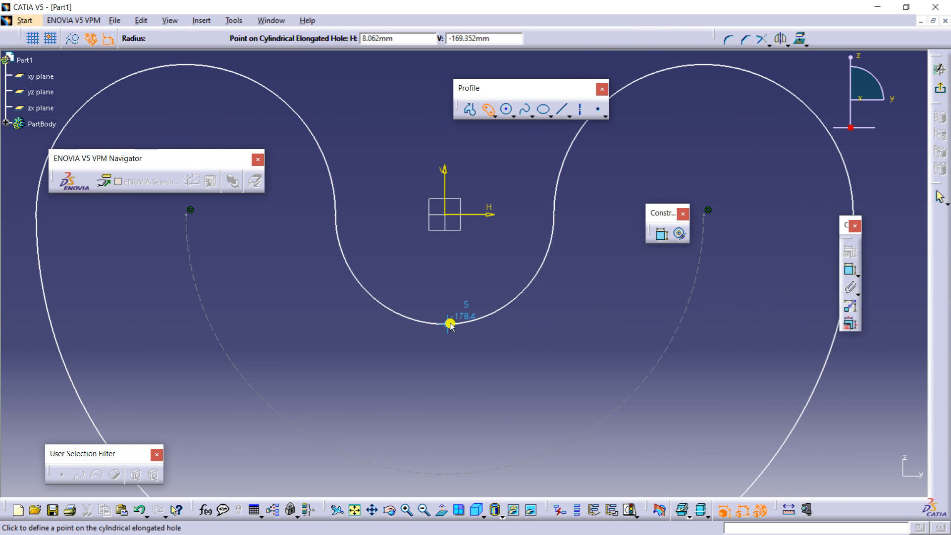
mouse_move(456, 316)
middle_mouse_down()
mouse_move(406, 254)
mouse_move(438, 310)
middle_mouse_up()
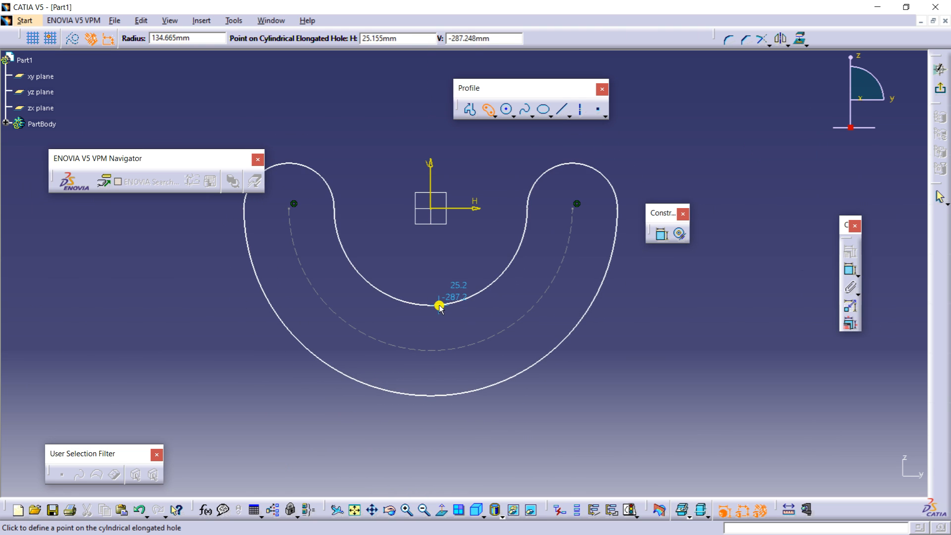
left_click(430, 310)
left_click(453, 286)
Dimension the radius of the cylindrical elongated hole's centre arc.
mouse_move(453, 286)
middle_mouse_down()
mouse_move(462, 309)
mouse_move(439, 269)
middle_mouse_up()
left_click(662, 234)
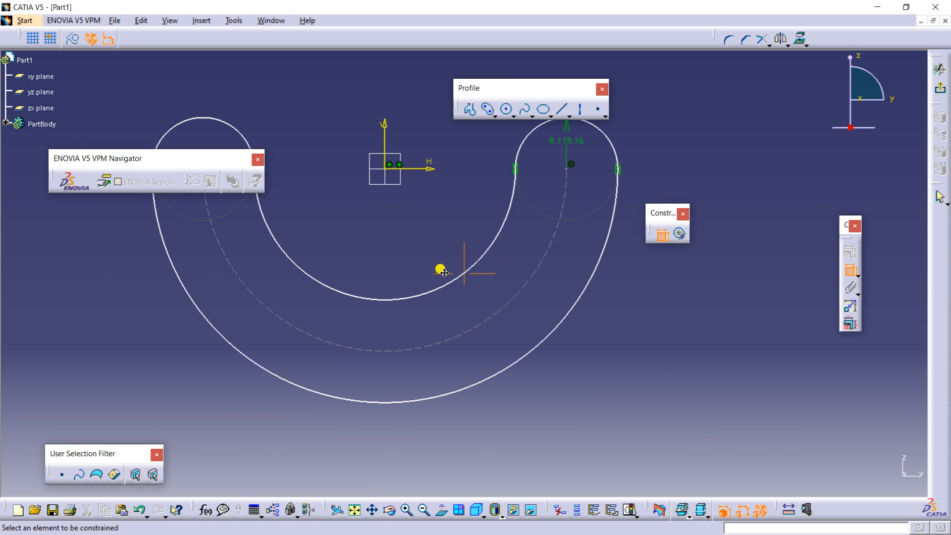
left_click(485, 314)
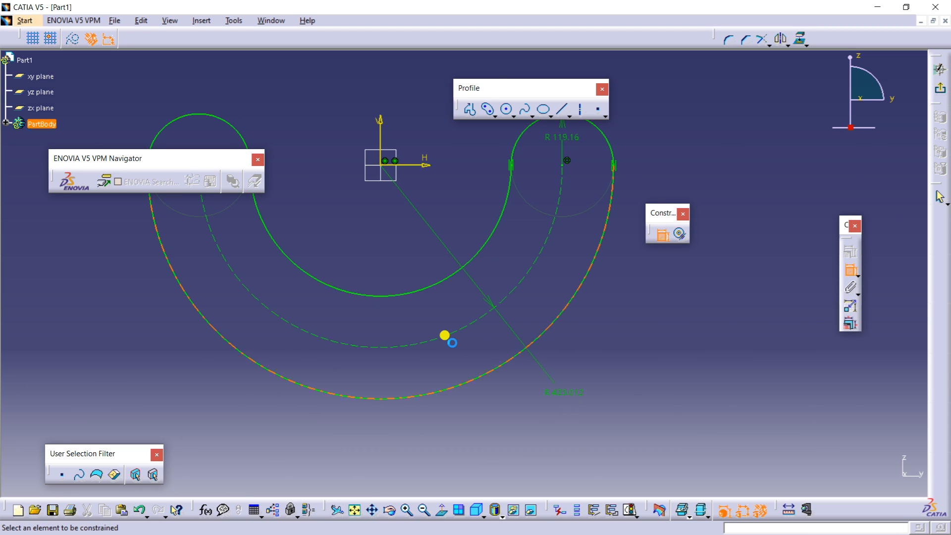
mouse_move(491, 296)
middle_mouse_down()
mouse_move(512, 331)
mouse_move(511, 353)
mouse_move(539, 365)
middle_mouse_up()
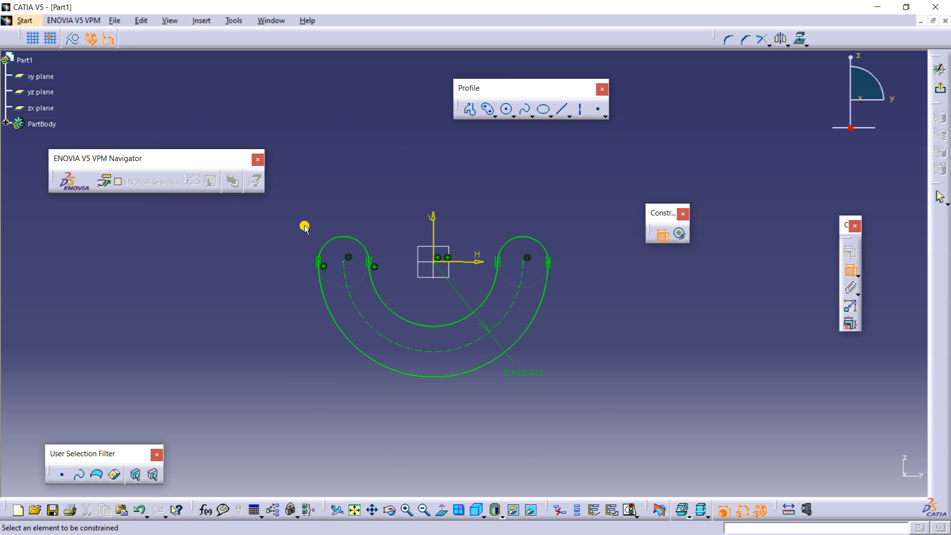
Delete the cylindrical elongated hole together with its dimensions.
mouse_move(460, 269)
middle_mouse_down()
mouse_move(476, 263)
mouse_move(480, 272)
mouse_move(439, 263)
mouse_move(529, 270)
middle_mouse_up()
left_click_drag(307, 198, 651, 428)
key("Escape")
left_click_drag(293, 203, 600, 394)
key("Delete")
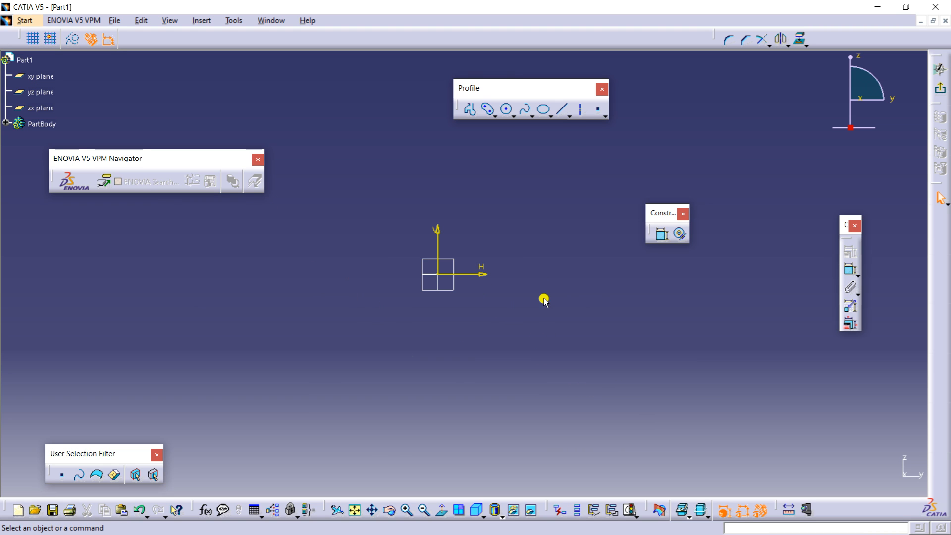
Sketch a keyhole profile with its large circle centred on the origin and the small centre about 1003 mm straight below.
left_click(495, 115)
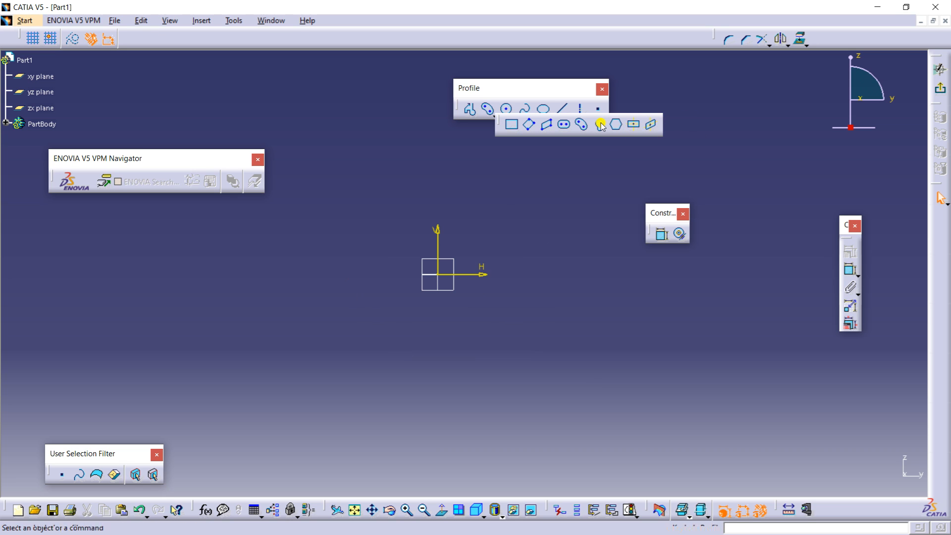
left_click(438, 277)
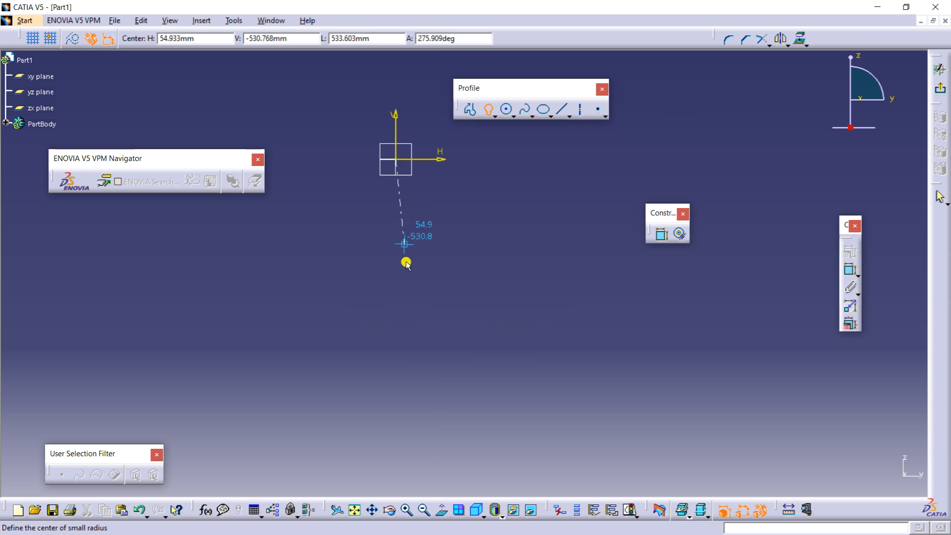
left_click(396, 320)
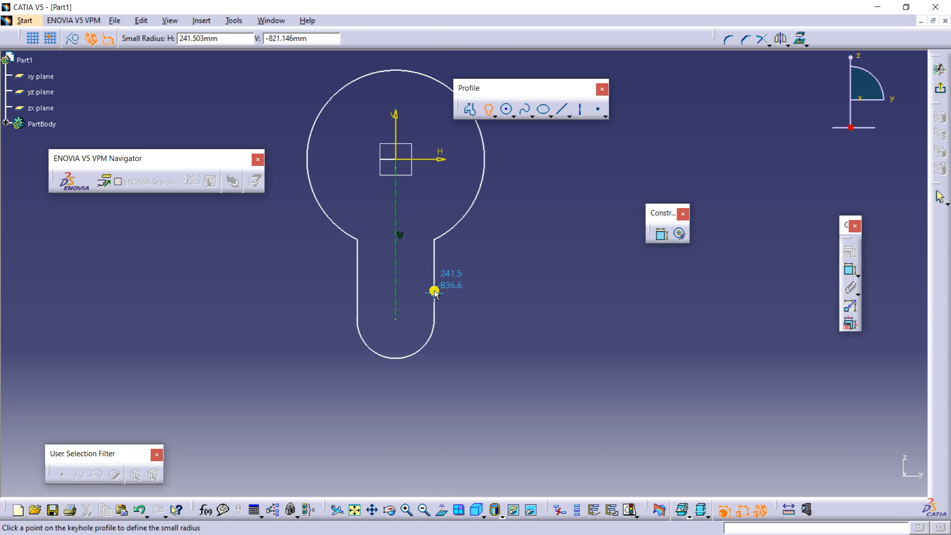
left_click(429, 286)
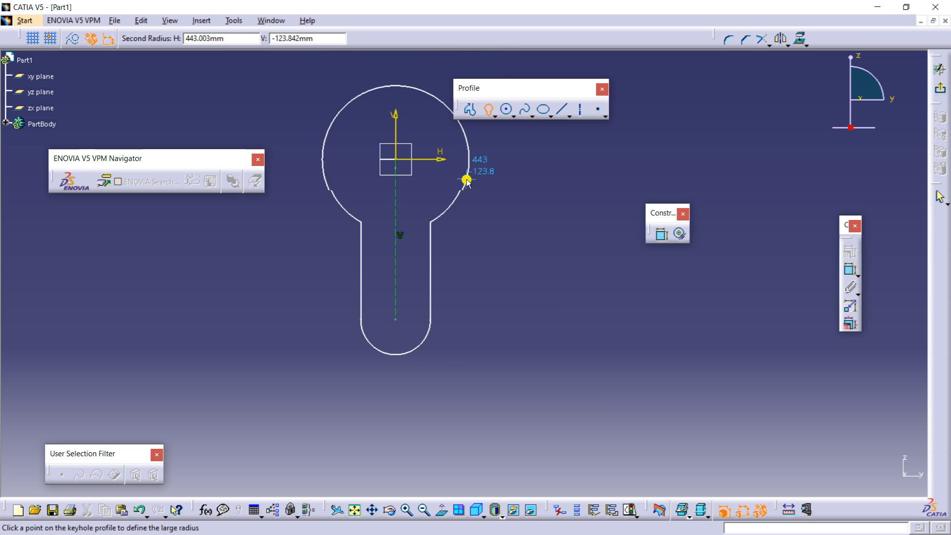
left_click(468, 187)
left_click(474, 216)
Dimension the distance between the keyhole's two centres and set it to 500 mm.
middle_click_drag(361, 224, 380, 252)
left_click(662, 234)
left_click(411, 229)
left_click(538, 242)
middle_click_drag(548, 226, 510, 214)
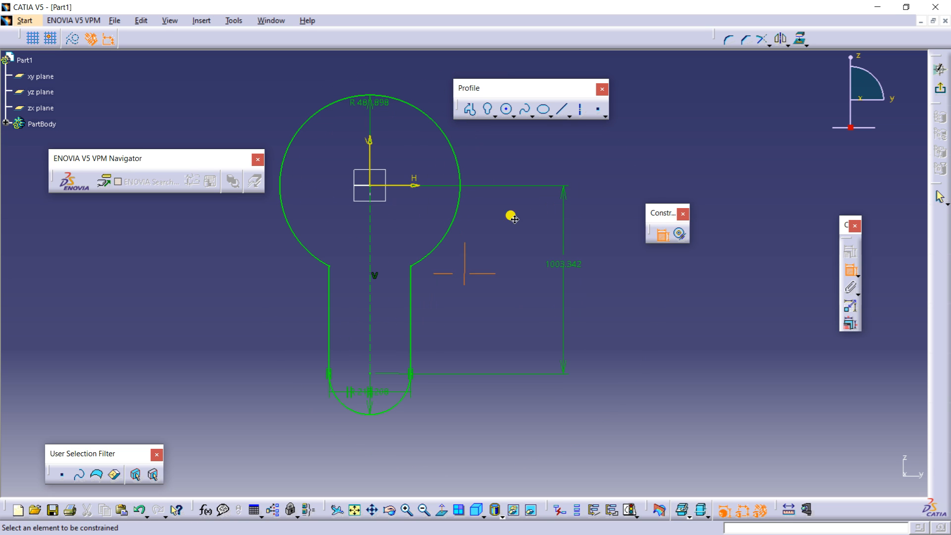
double_click(561, 261)
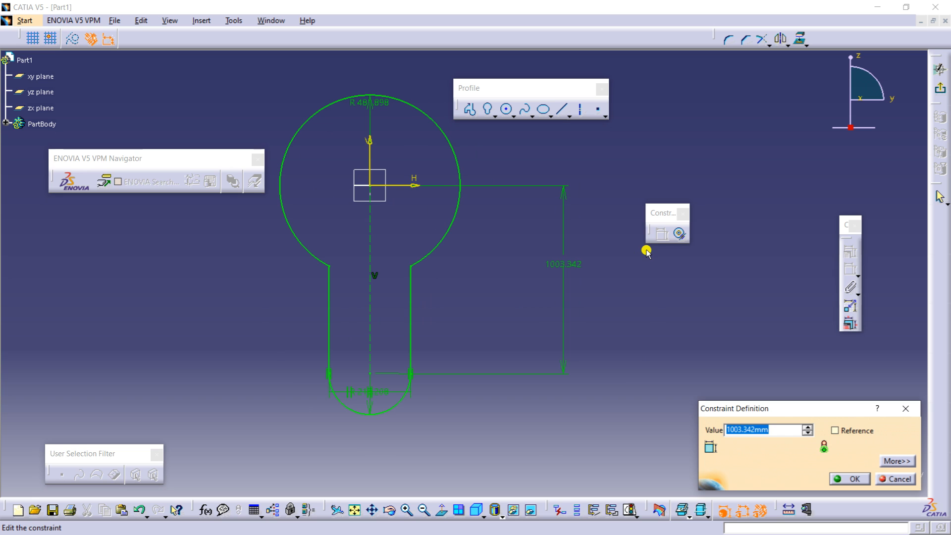
key("Return")
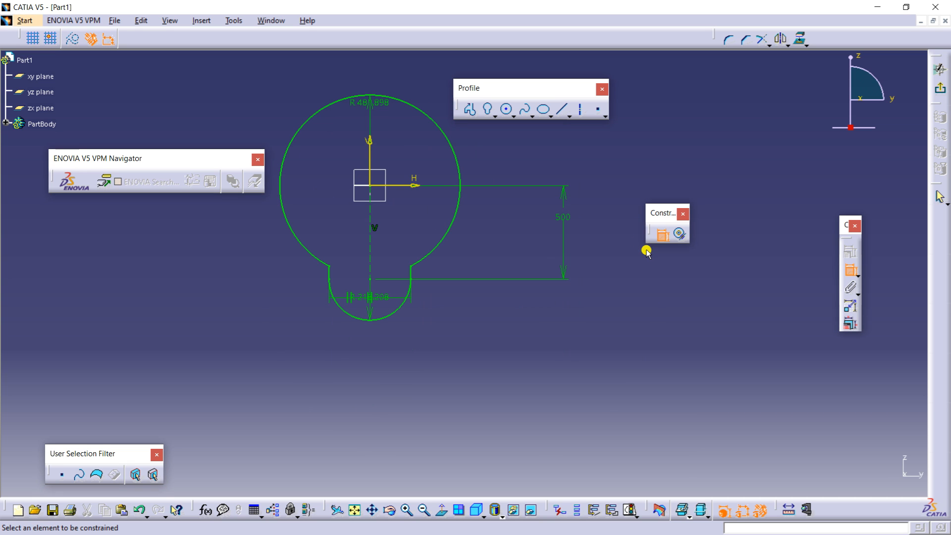
mouse_move(500, 298)
middle_mouse_down()
mouse_move(523, 304)
mouse_move(488, 240)
mouse_move(499, 292)
middle_mouse_up()
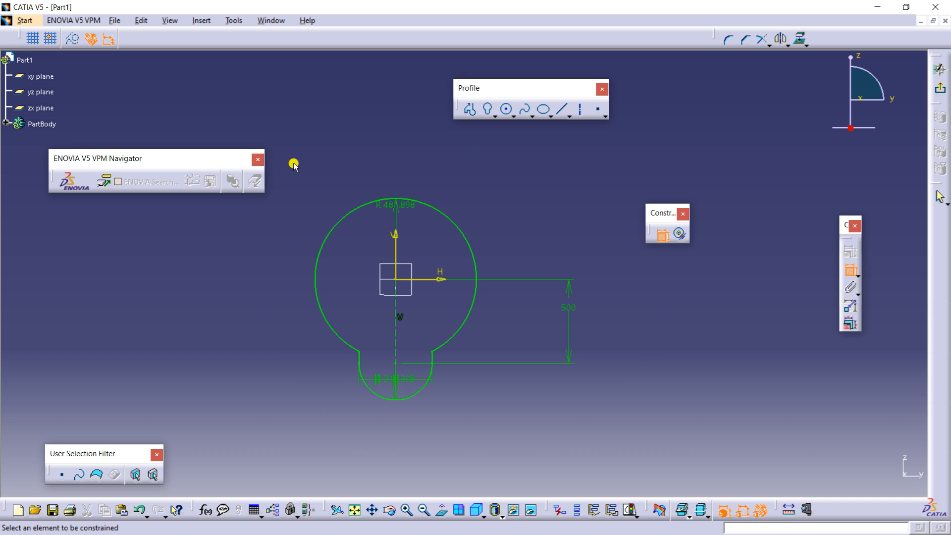
Delete the keyhole profile together with all of its dimensions.
mouse_move(274, 153)
left_mouse_down()
mouse_move(613, 410)
mouse_move(655, 414)
left_mouse_up()
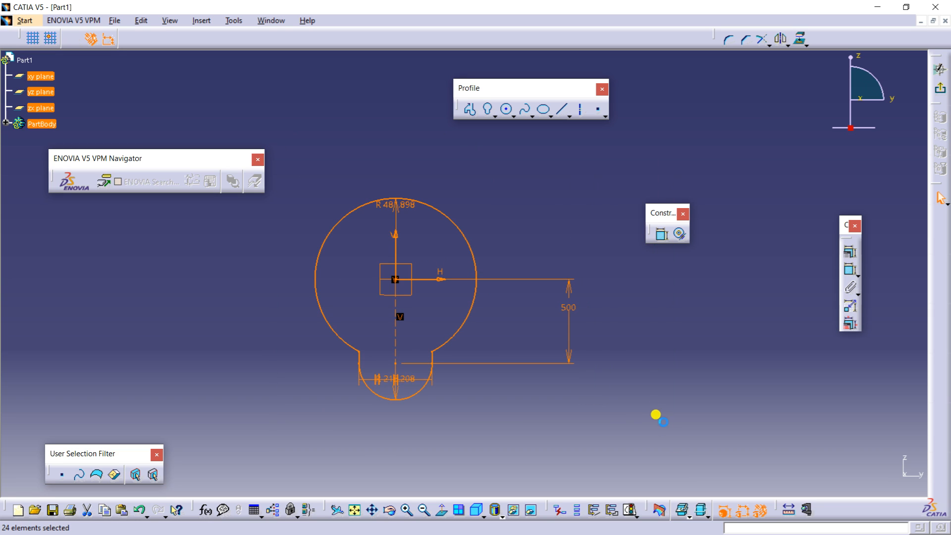
key("Delete")
Sketch a hexagon centred on the origin with horizontal upper and lower edges, about 1274 mm across the flats.
left_click(493, 114)
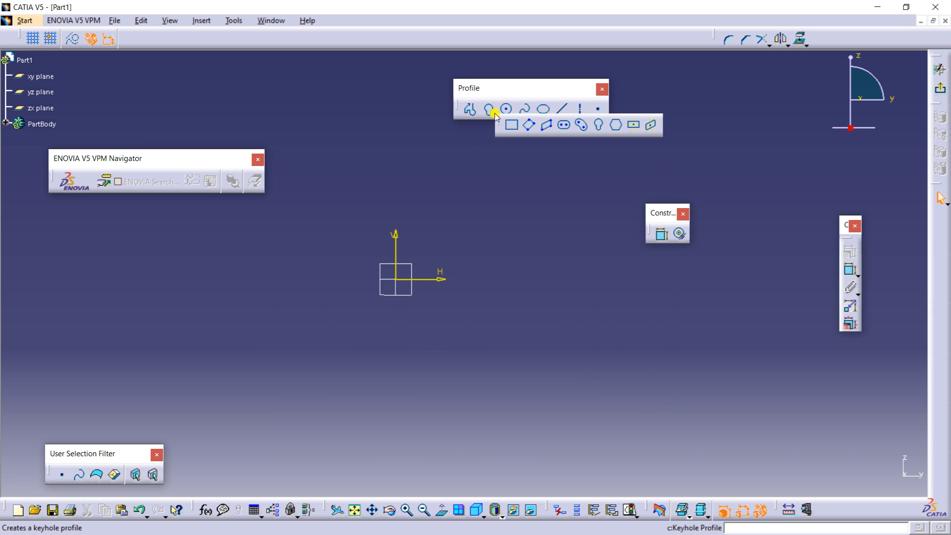
left_click(616, 125)
left_click(395, 279)
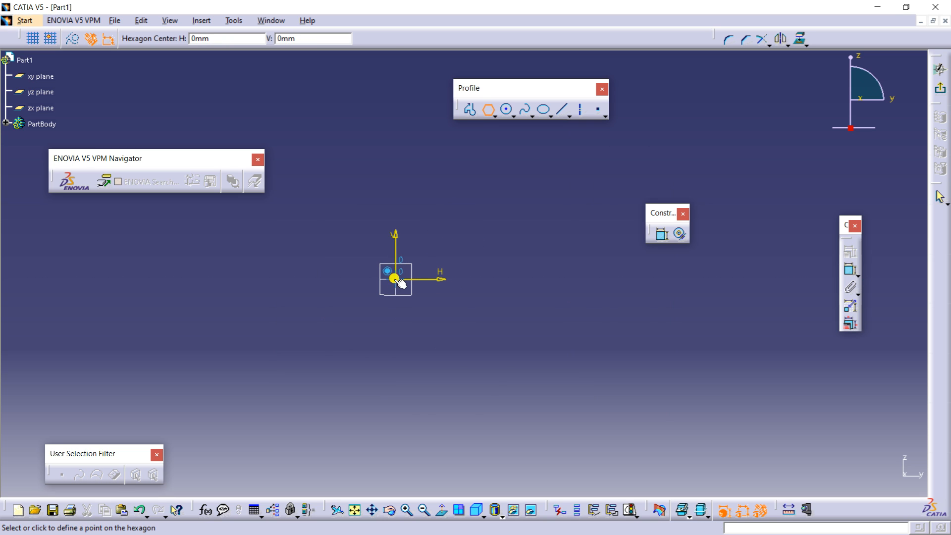
left_click(394, 172)
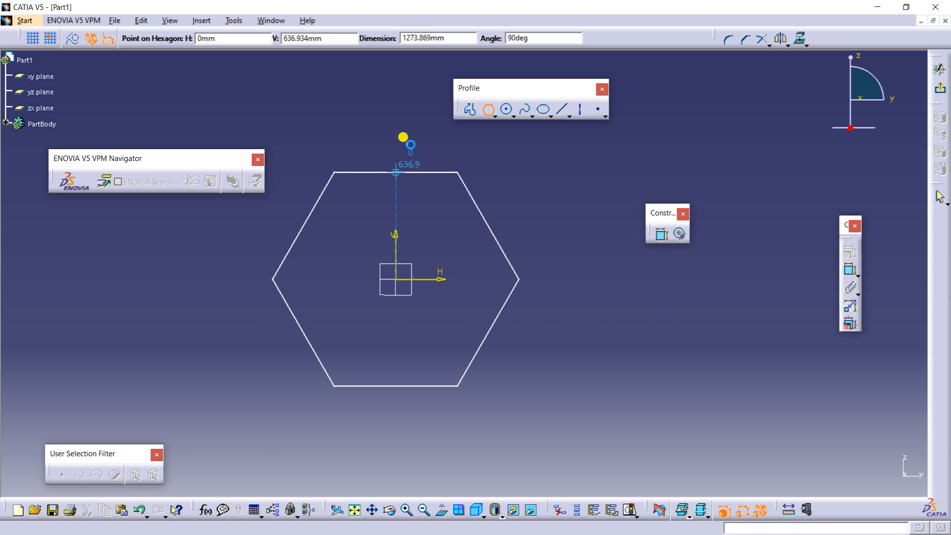
Dimension the distance between the hexagon's upper and lower edges and set it to a much smaller value.
middle_click_drag(481, 191, 465, 170)
left_click(662, 233)
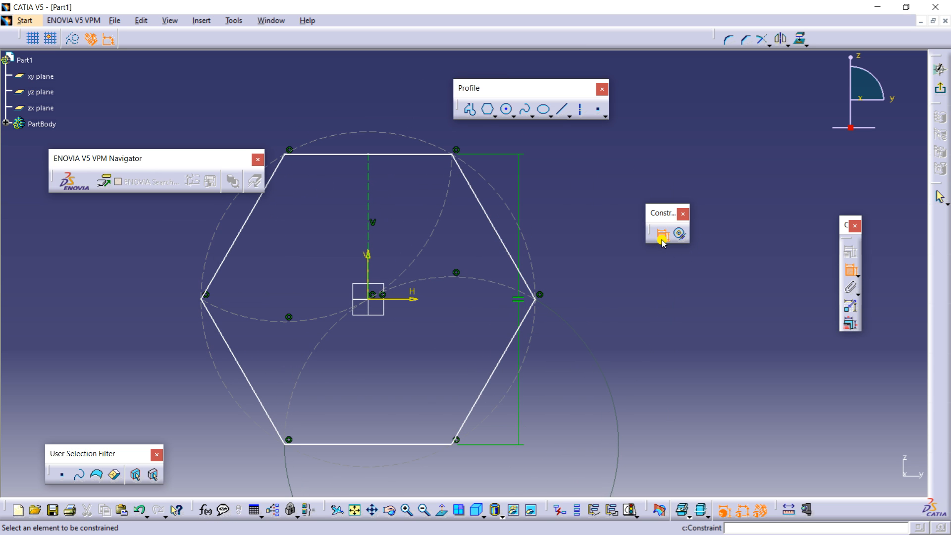
left_click(421, 154)
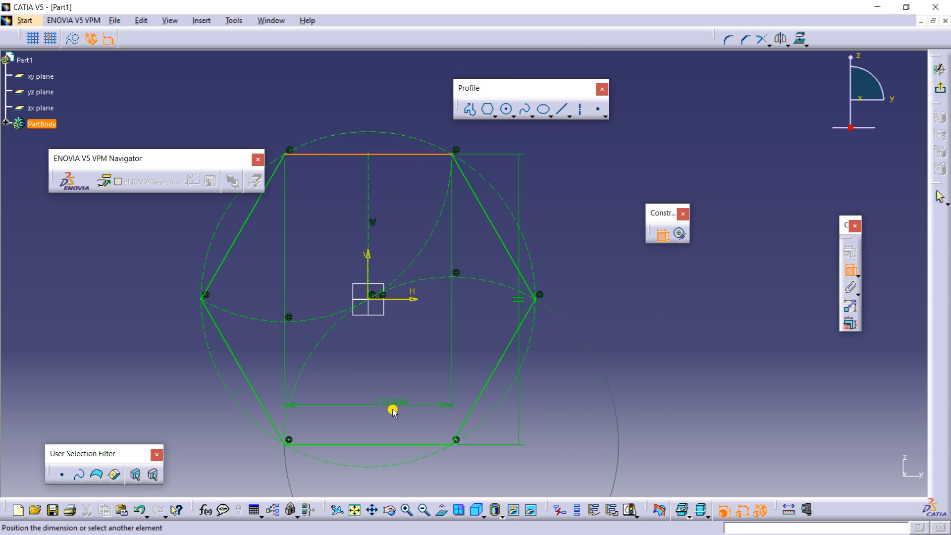
left_click(395, 443)
mouse_move(554, 341)
middle_mouse_down()
mouse_move(475, 272)
mouse_move(528, 253)
middle_mouse_up()
left_click(530, 252)
mouse_move(524, 295)
middle_mouse_down()
mouse_move(507, 312)
mouse_move(515, 327)
middle_mouse_up()
double_click(506, 281)
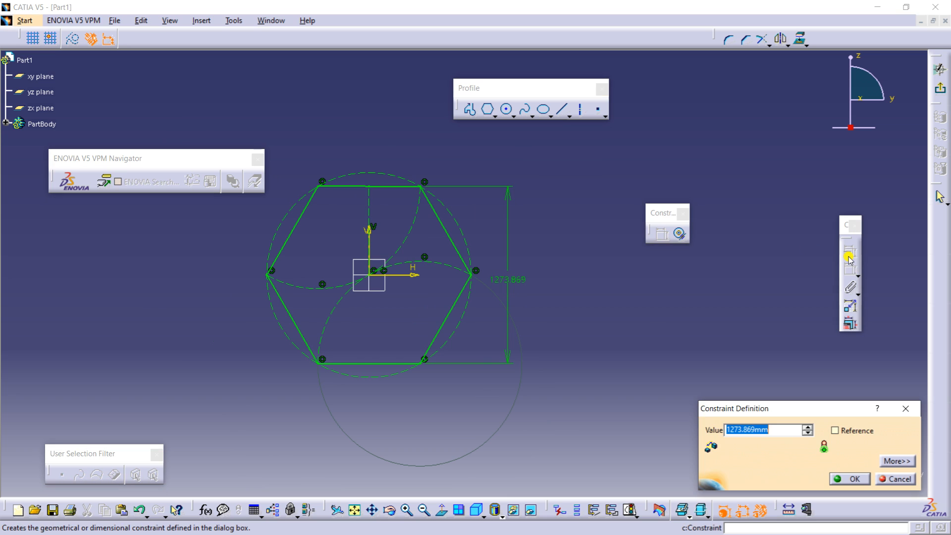
type("3")
key("Return")
Delete the hexagon together with its construction circles and dimension.
mouse_move(463, 293)
middle_mouse_down()
mouse_move(520, 237)
mouse_move(450, 227)
mouse_move(406, 148)
middle_mouse_up()
mouse_move(392, 217)
middle_mouse_down()
mouse_move(384, 210)
mouse_move(412, 228)
middle_mouse_up()
key("Escape")
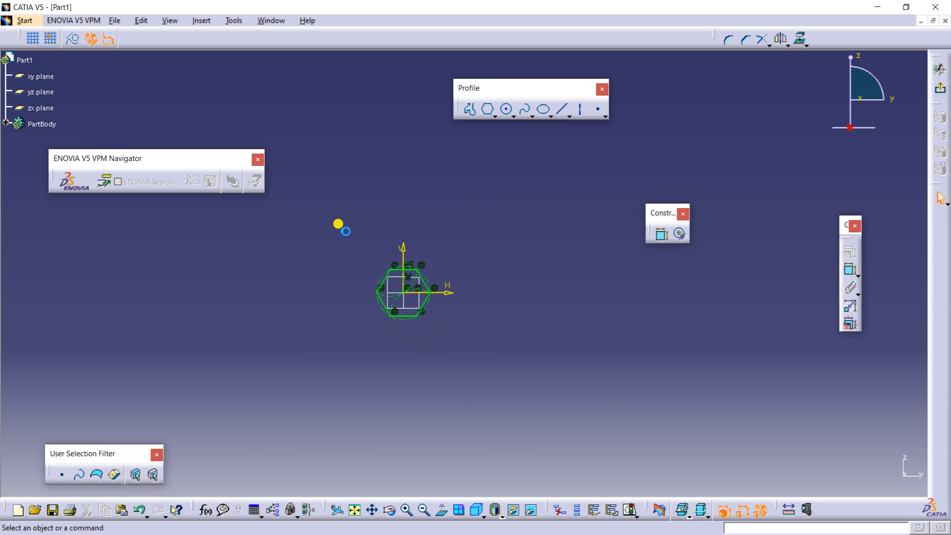
left_click_drag(338, 224, 535, 388)
key("Delete")
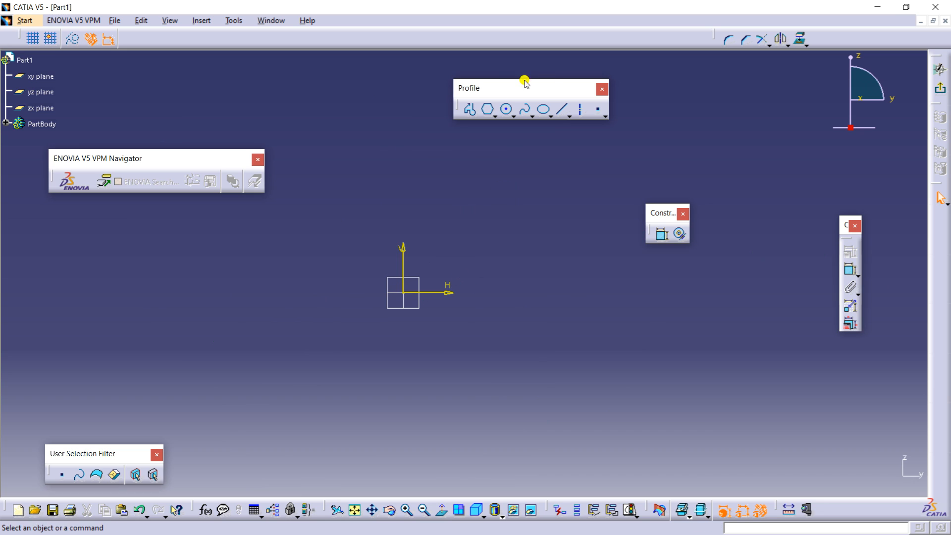
Sketch an upright centred rectangle on the origin, about 87 mm wide and slightly taller than wide.
left_click(495, 115)
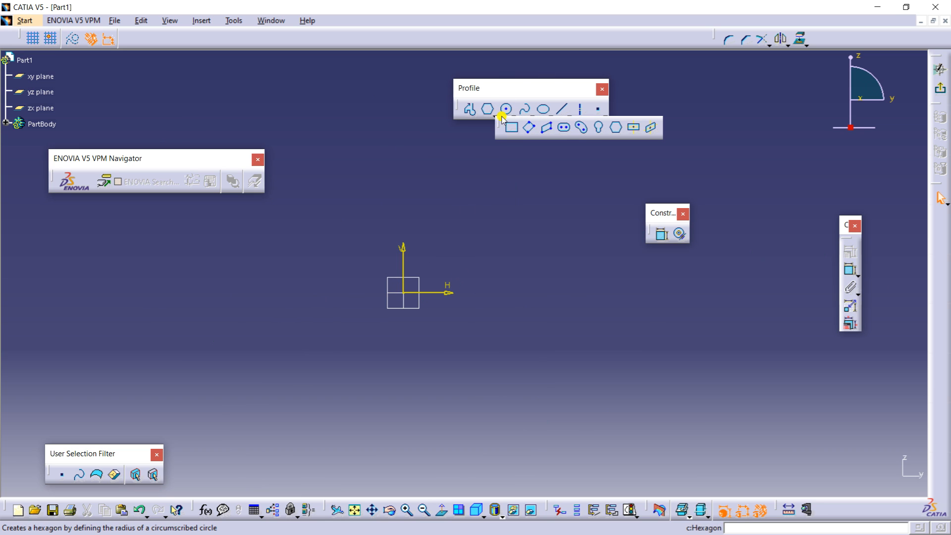
left_click(634, 130)
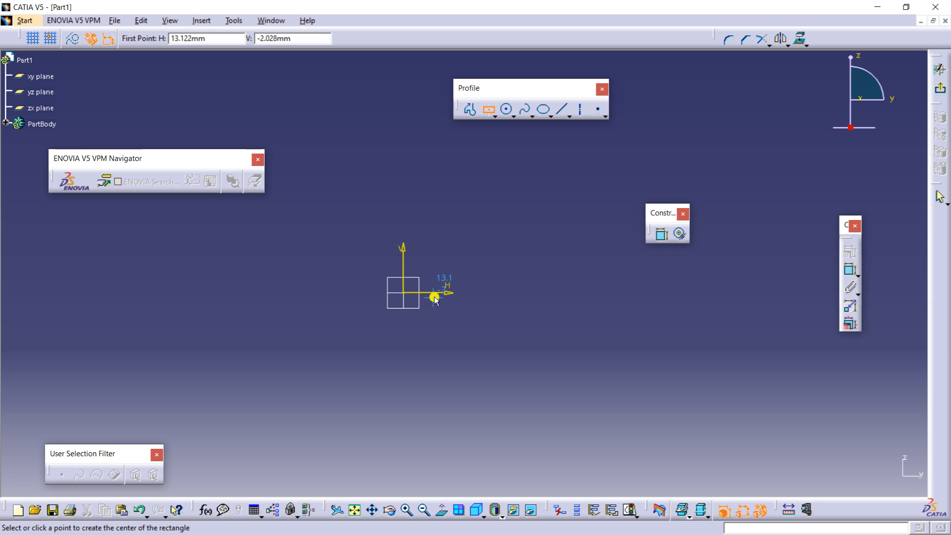
left_click(405, 293)
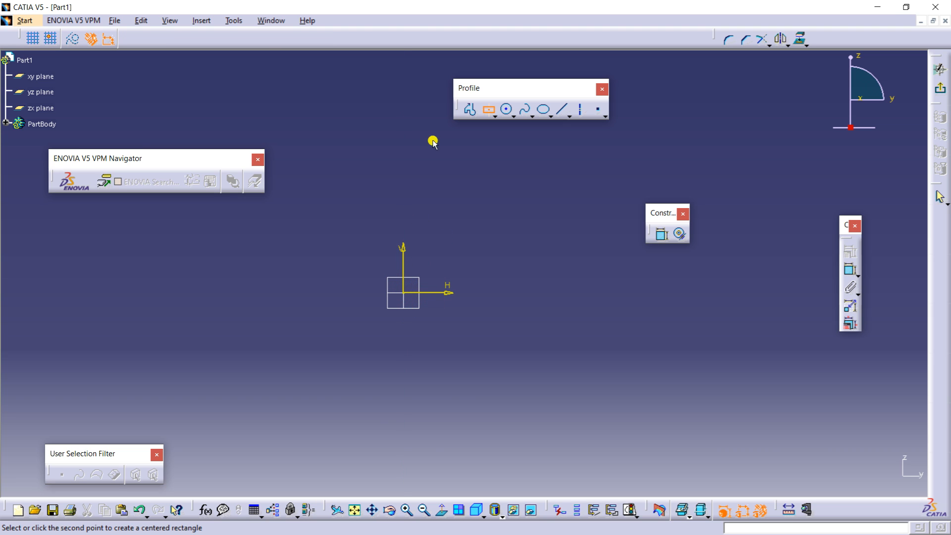
left_click(503, 175)
left_click(566, 188)
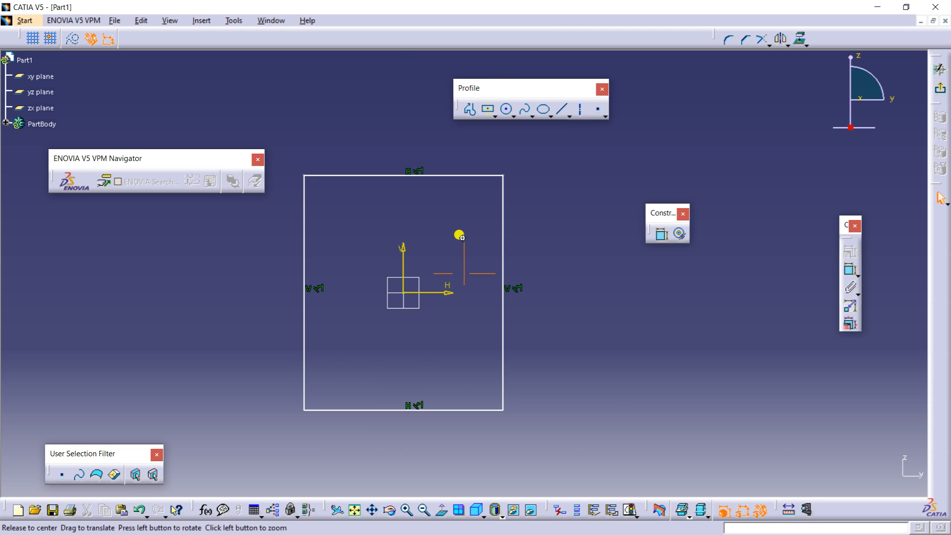
Dimension the centred rectangle's width above its upper edge and its height beside its right edge.
middle_click_drag(463, 238, 468, 261, "ctrl")
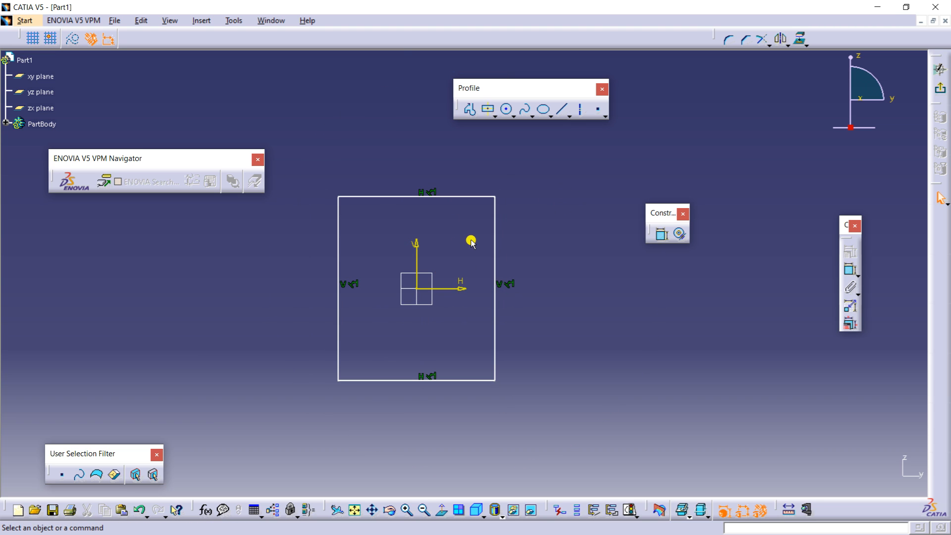
left_click(661, 234)
left_click(456, 196)
left_click(456, 179)
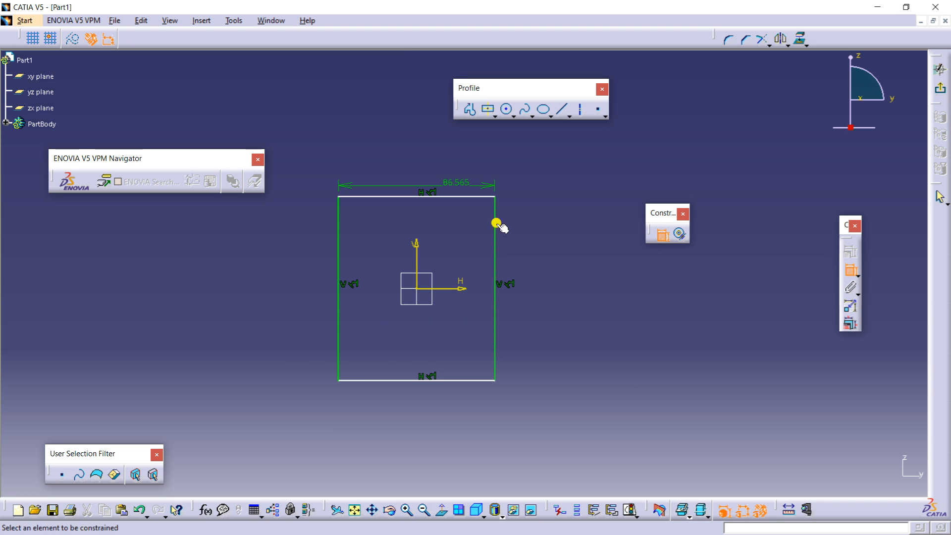
left_click(494, 208)
left_click(561, 227)
Delete the centred rectangle together with its width and height dimensions.
middle_click_drag(459, 215, 445, 263, "ctrl")
left_click_drag(365, 187, 550, 335)
key("Delete")
Sketch two diagonal lines crossing each other in an X to the right of the origin.
left_click(494, 116)
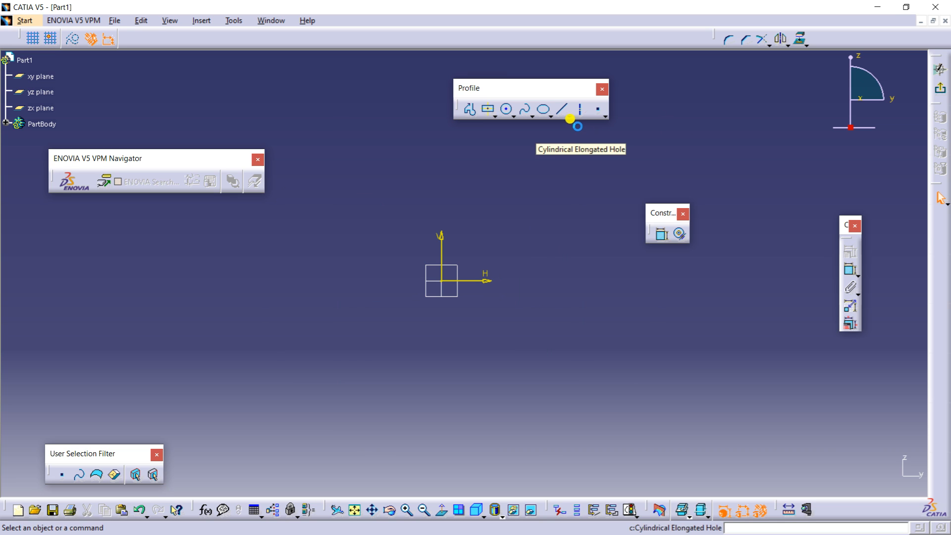
left_click(562, 109)
left_click(415, 201)
left_click(489, 283)
left_click(486, 203)
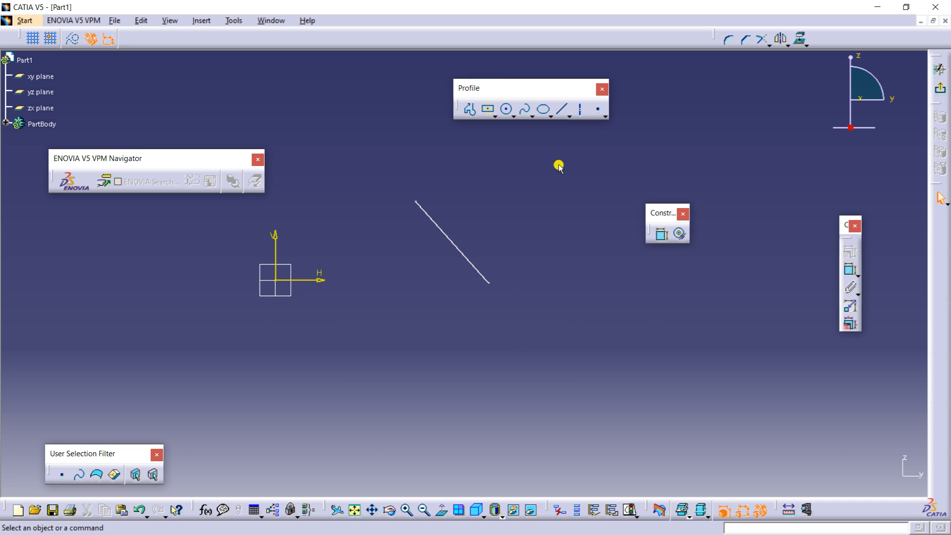
left_click(562, 109)
left_click(494, 190)
left_click(409, 276)
left_click(505, 242)
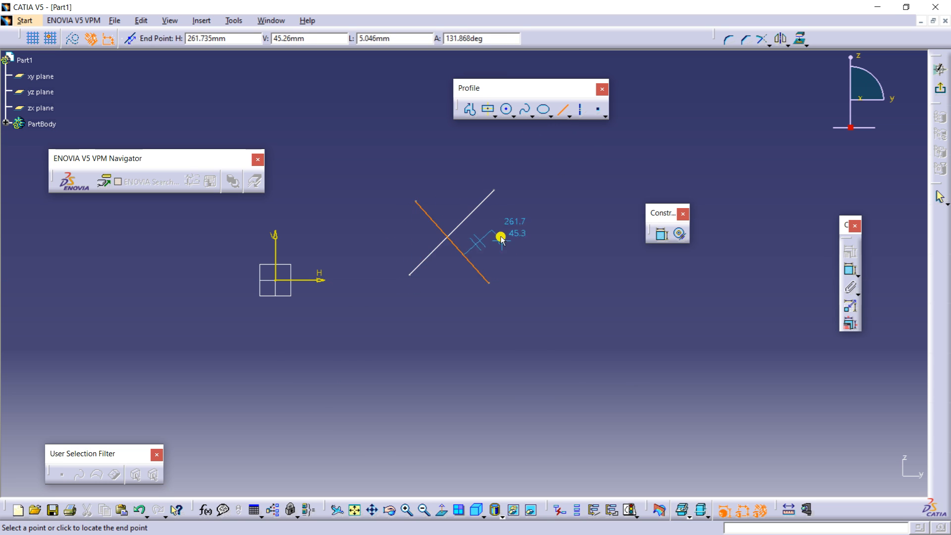
key("Escape")
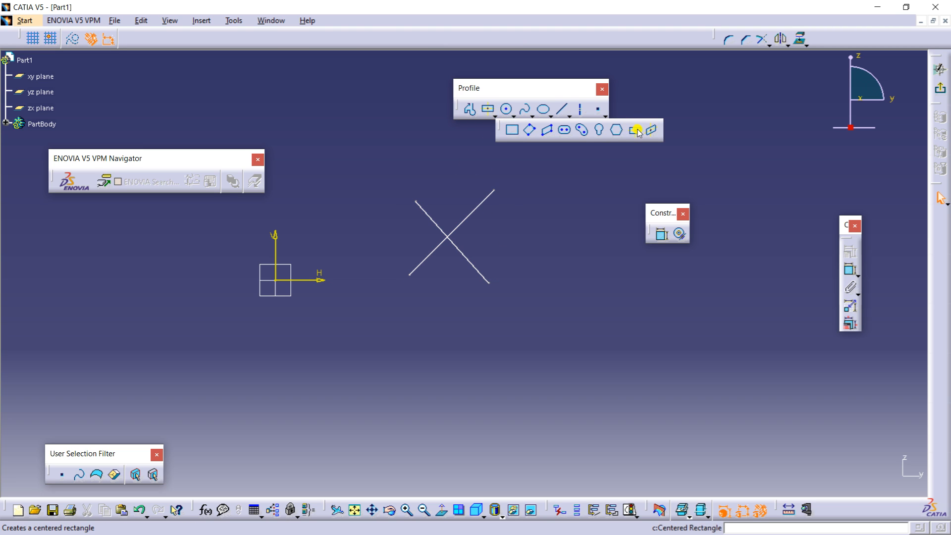
Sketch a centred parallelogram around the intersection of the two diagonal lines, with its sides parallel to them.
left_click(431, 218)
left_click(481, 202)
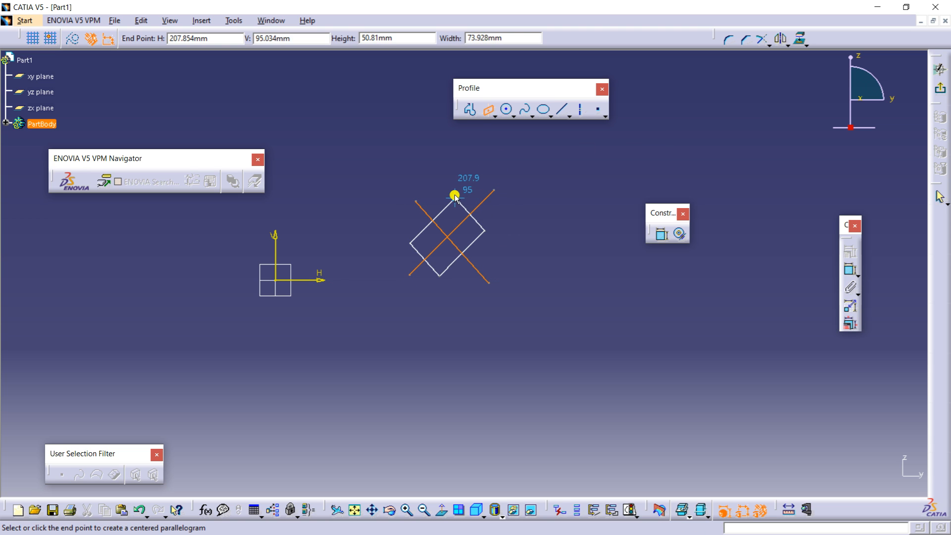
left_click(453, 171)
Delete the centred parallelogram and the two crossing lines.
mouse_move(474, 233)
middle_mouse_down()
mouse_move(445, 244)
mouse_move(476, 265)
mouse_move(462, 297)
middle_mouse_up()
mouse_move(351, 206)
left_mouse_down()
mouse_move(679, 373)
mouse_move(686, 393)
left_mouse_up()
key("Delete")
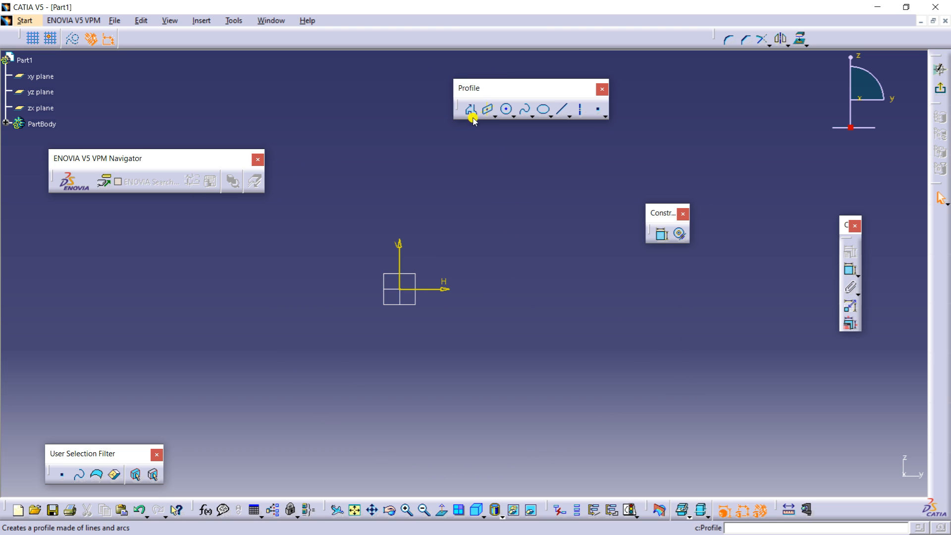